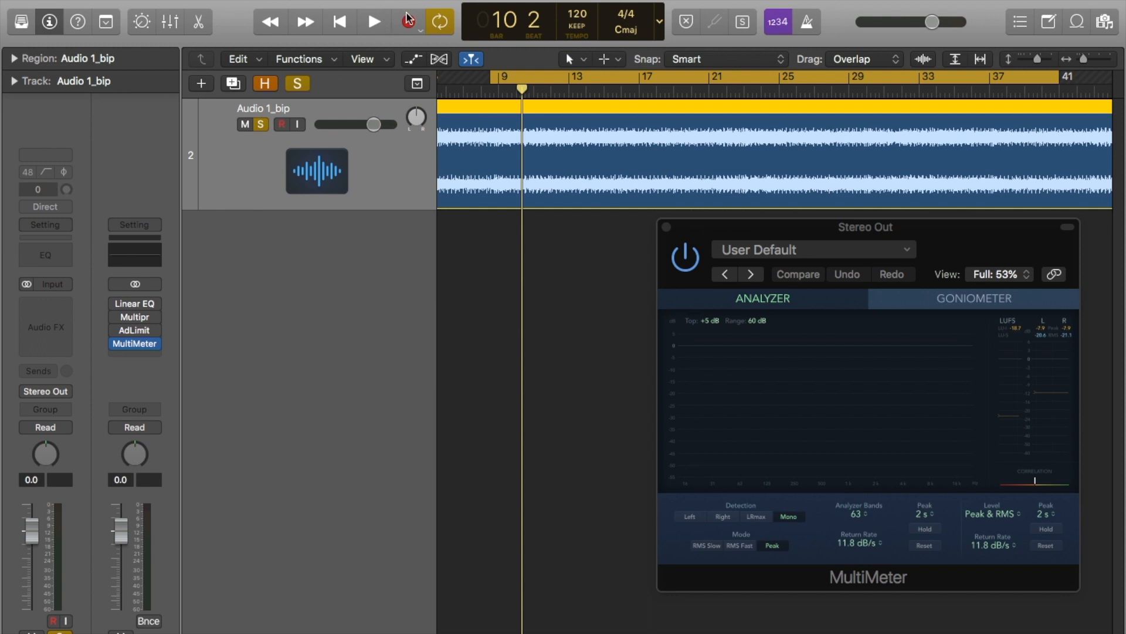
Listen to the track, enable the Linear Phase EQ on the Stereo Out channel and play the track through it
{"action": "left_click", "coordinate": [374, 23]}
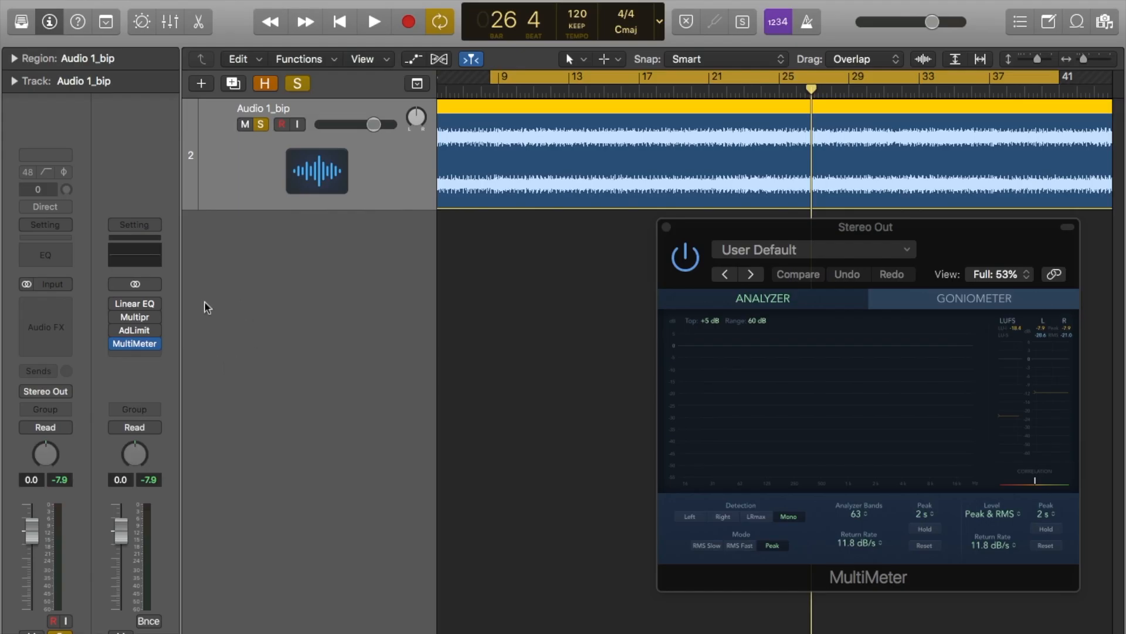
{"action": "left_click", "coordinate": [139, 309]}
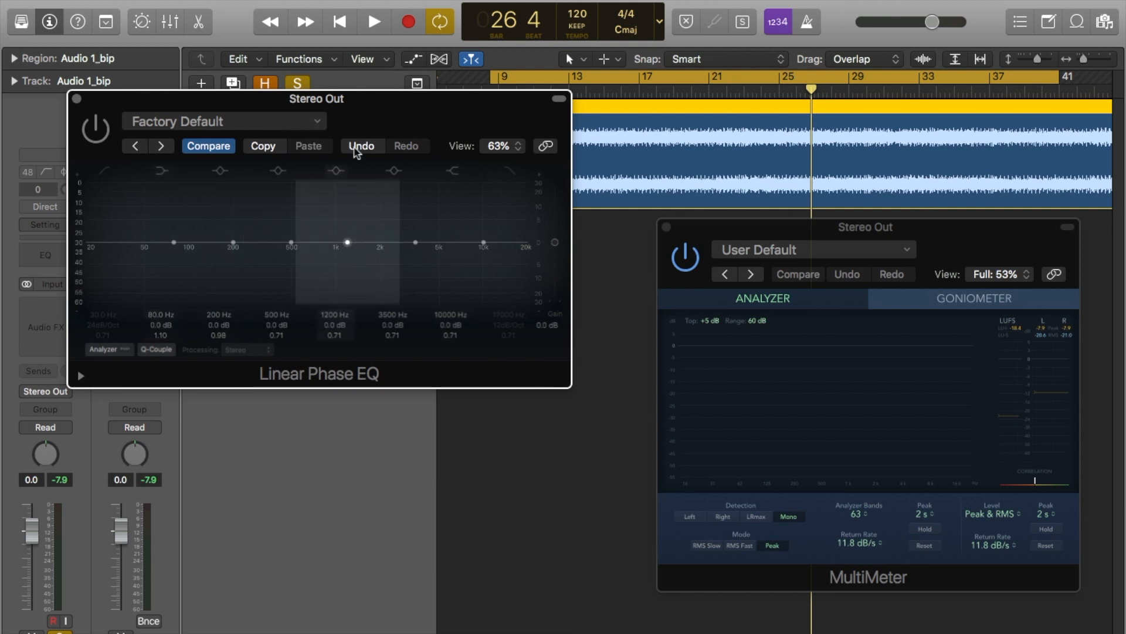
{"action": "left_click", "coordinate": [100, 131]}
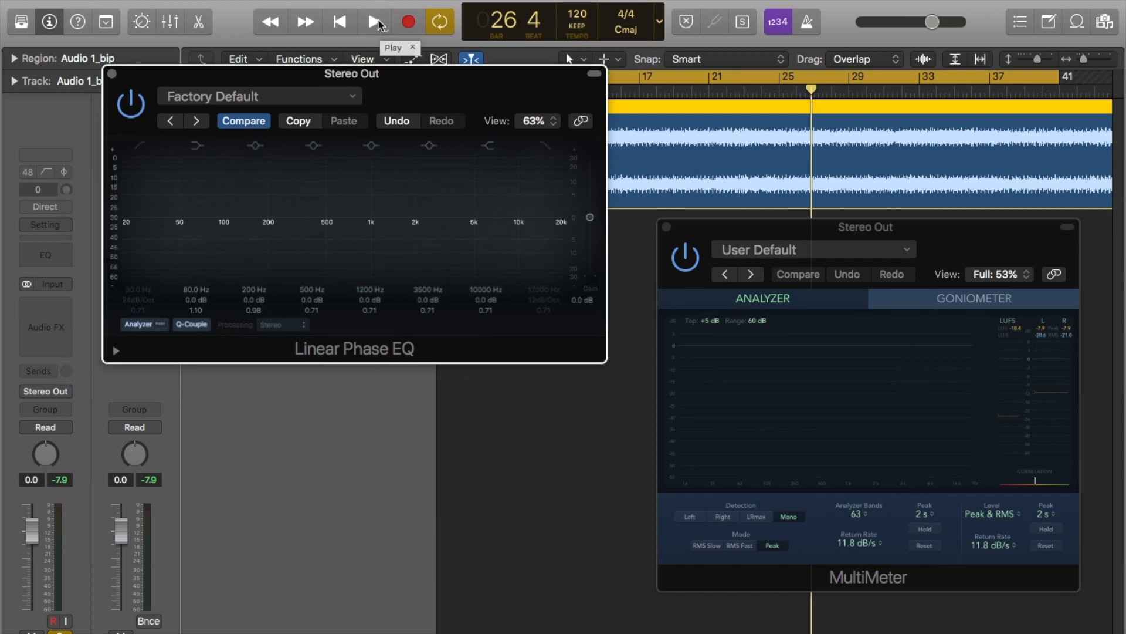
{"action": "left_click", "coordinate": [375, 22]}
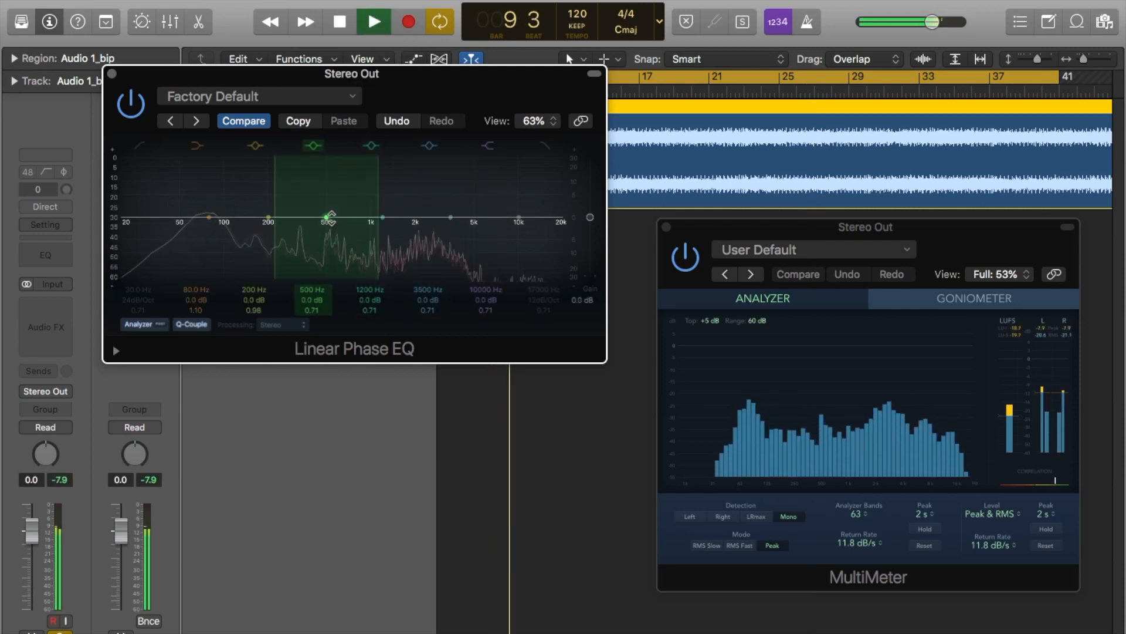
Boost the 500 Hz EQ band by about 24 dB with a narrow Q and sweep it to 400 Hz
{"action": "left_click_drag", "start_coordinate": [378, 203], "coordinate": [341, 186]}
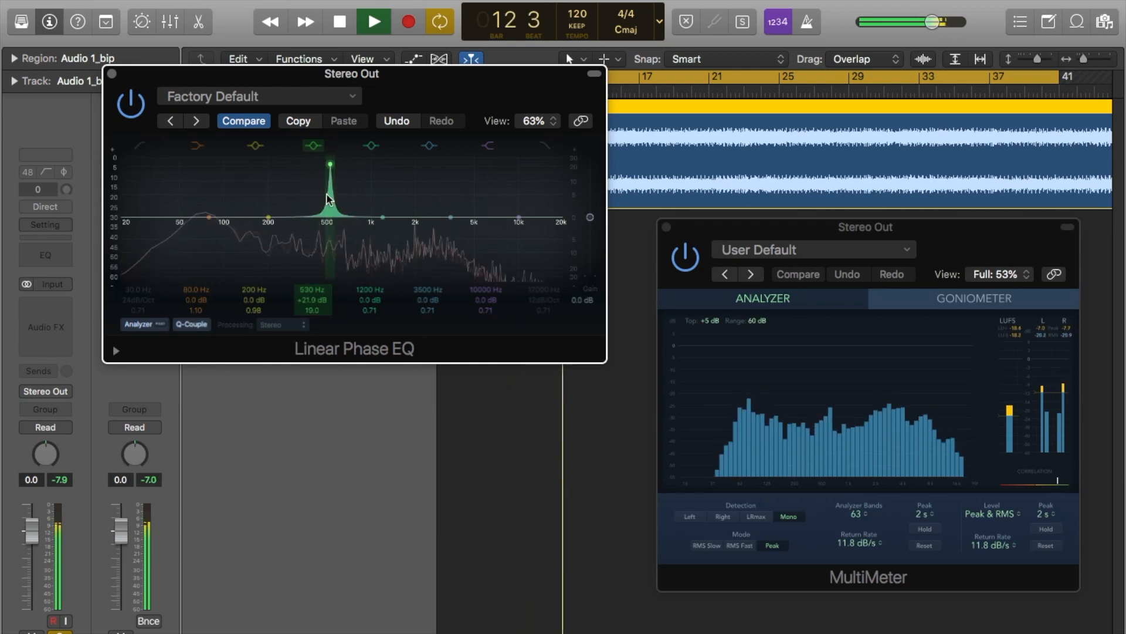
{"action": "left_click_drag", "start_coordinate": [324, 299], "coordinate": [316, 320]}
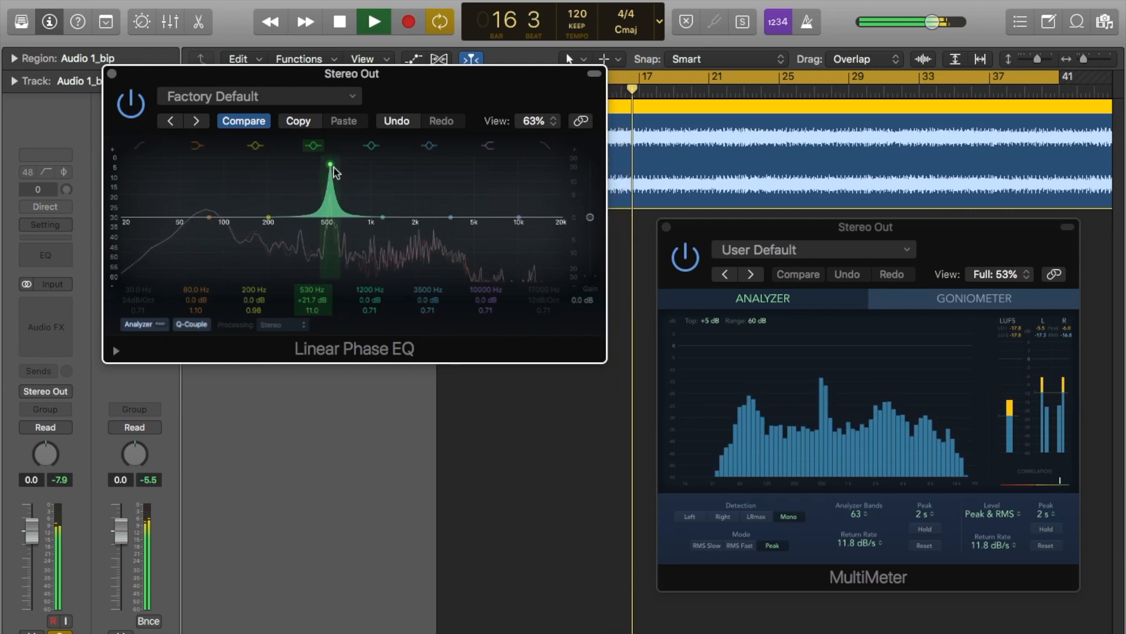
{"action": "left_click_drag", "start_coordinate": [330, 165], "coordinate": [298, 168]}
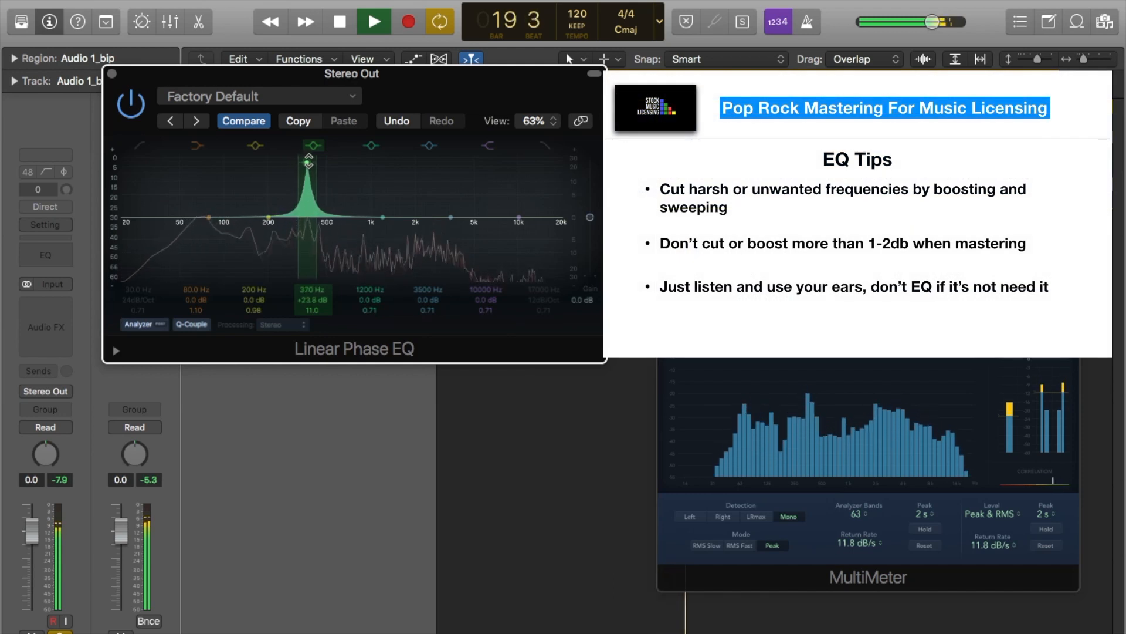
{"action": "left_click_drag", "start_coordinate": [309, 161], "coordinate": [317, 160]}
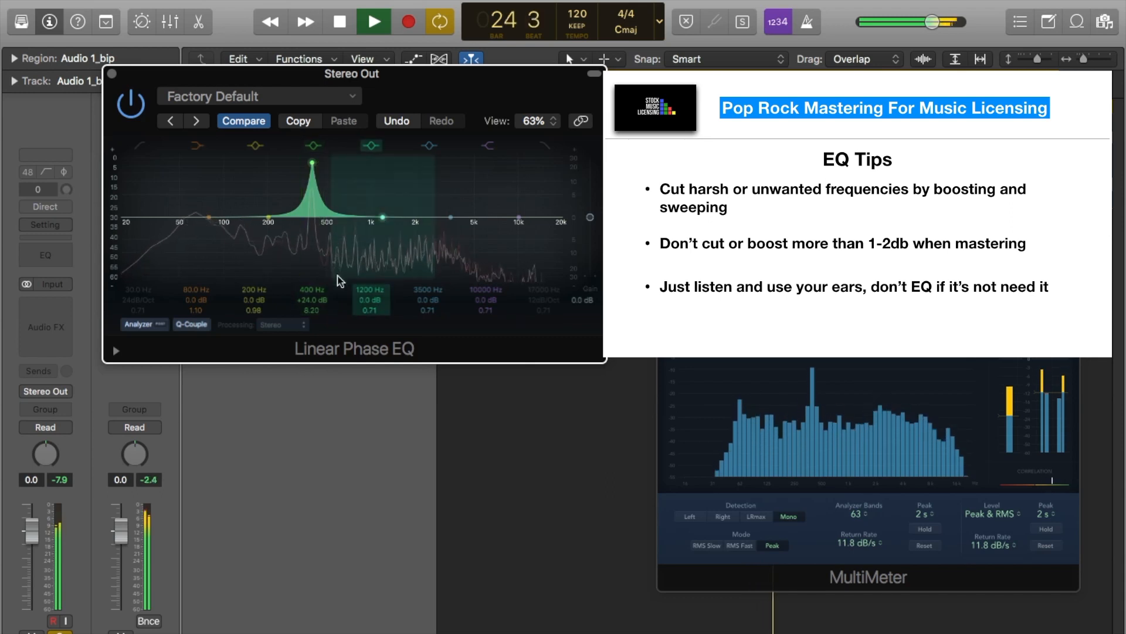
Cut the 400 Hz band by 1.4 dB with a Q of 4.30, and boost the high shelf by 1 dB at 11200 Hz
{"action": "left_click_drag", "start_coordinate": [314, 302], "coordinate": [313, 350]}
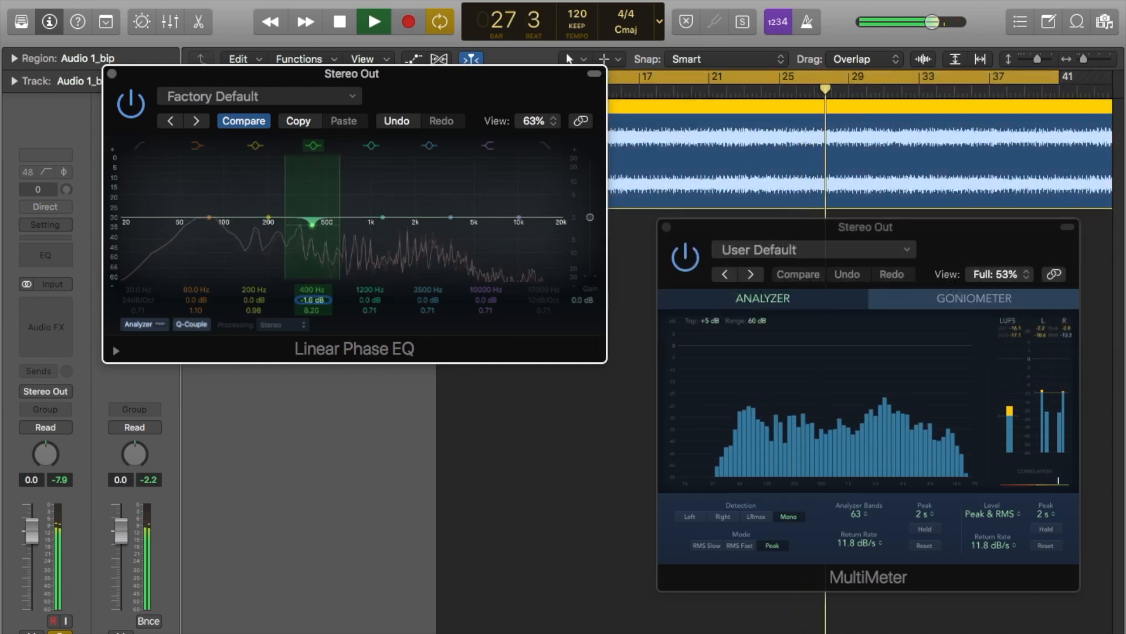
{"action": "left_click_drag", "start_coordinate": [313, 308], "coordinate": [312, 306]}
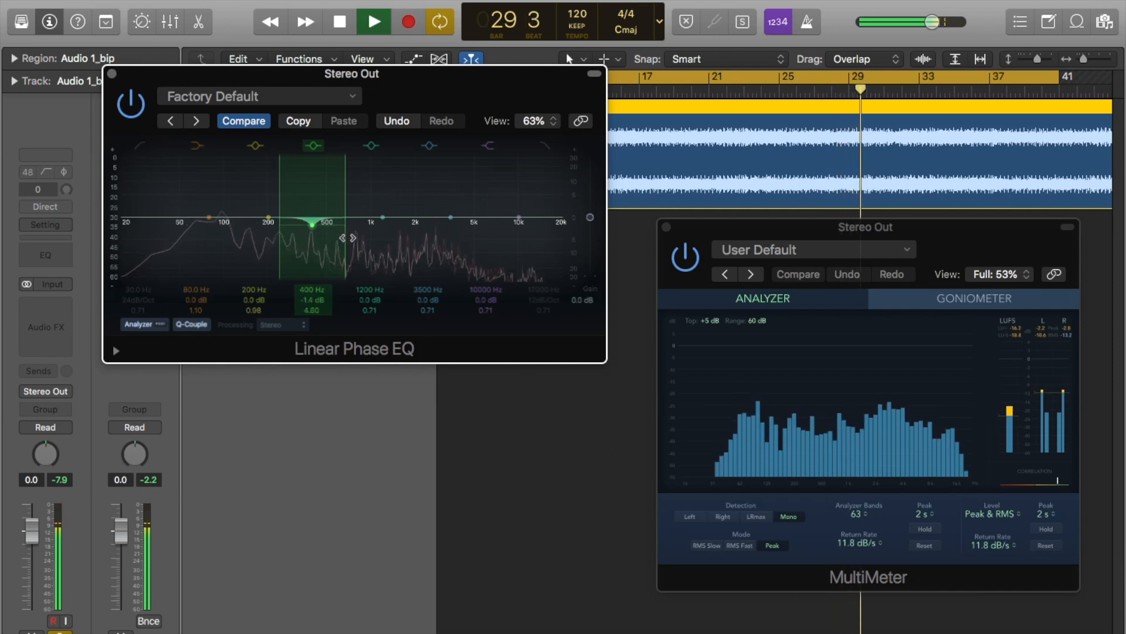
{"action": "left_click_drag", "start_coordinate": [342, 238], "coordinate": [405, 238]}
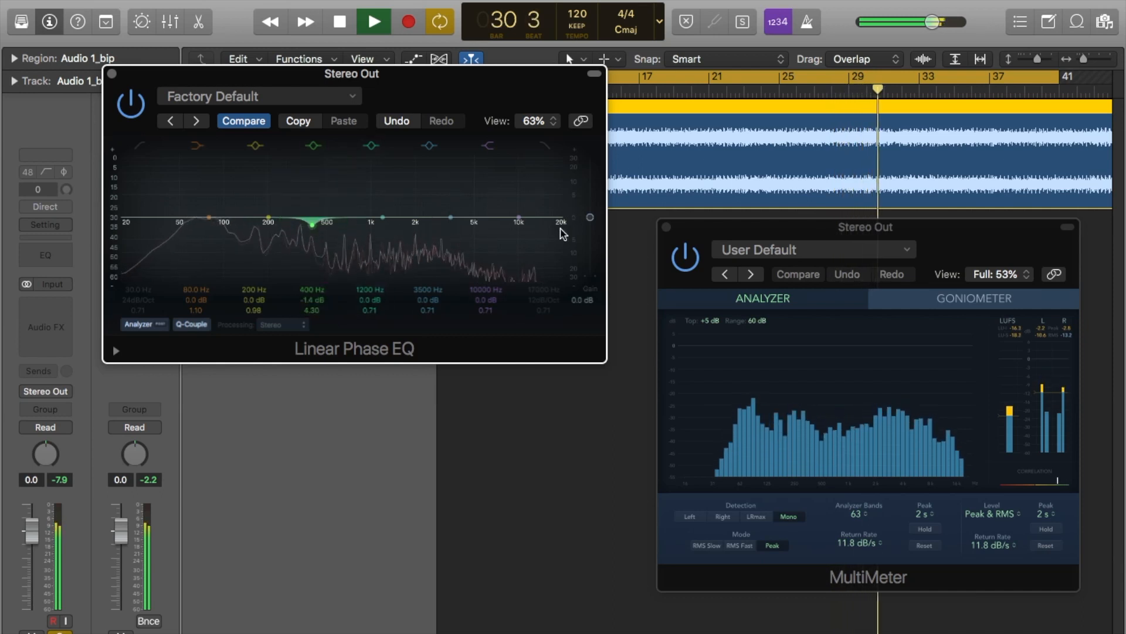
{"action": "left_click_drag", "start_coordinate": [519, 221], "coordinate": [527, 219]}
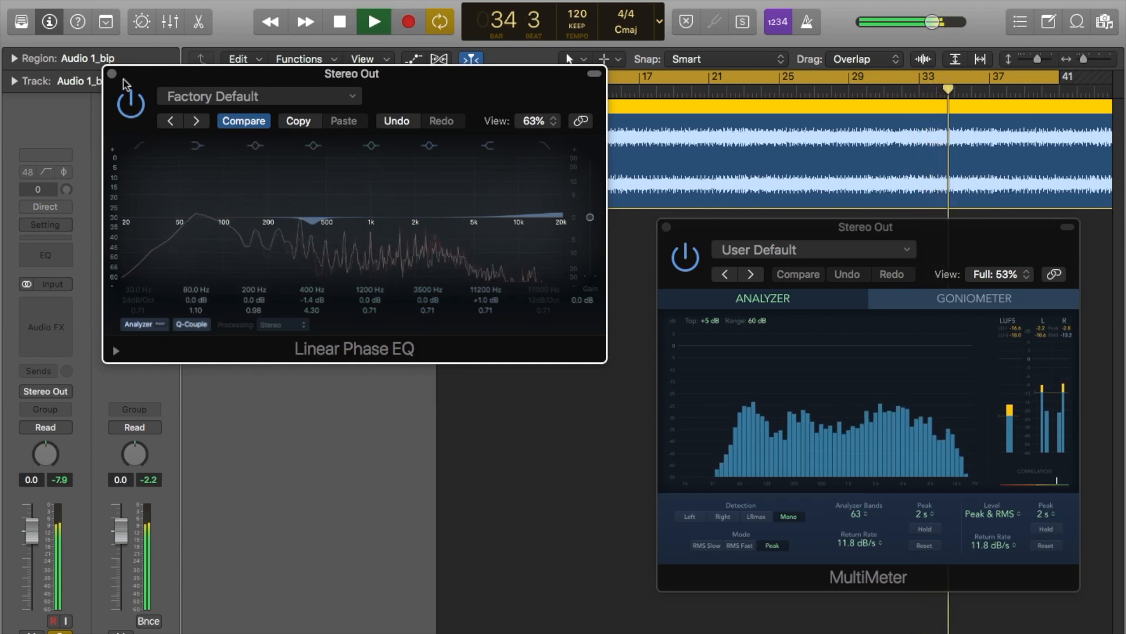
Compare the track with the EQ bypassed and enabled, stop playback and close the EQ
{"action": "left_click", "coordinate": [130, 105]}
{"action": "left_click", "coordinate": [129, 107]}
{"action": "key", "text": "space"}
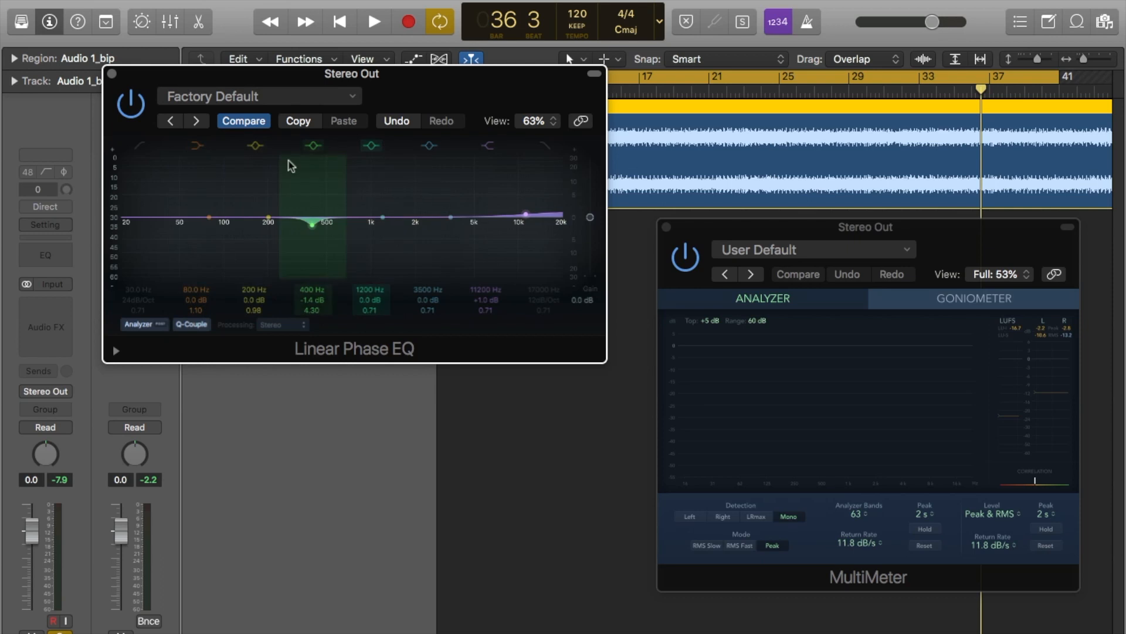
{"action": "left_click", "coordinate": [111, 73]}
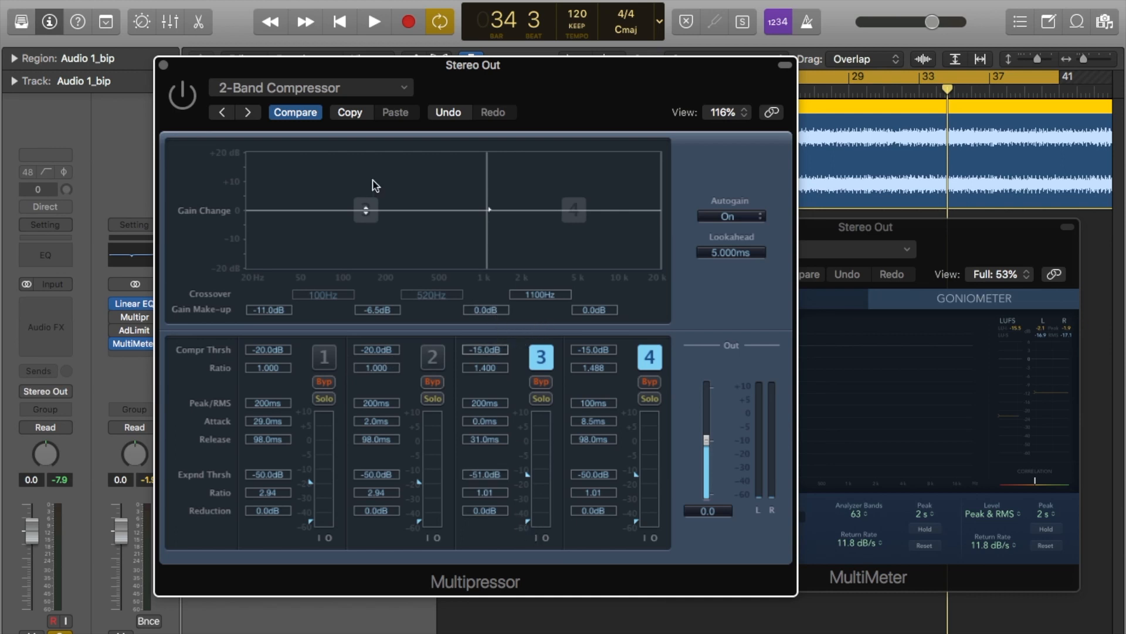
Enable the Multipressor and set the compression ratios to 2.066 for band 3 and 1.711 for band 4
{"action": "left_click", "coordinate": [187, 101]}
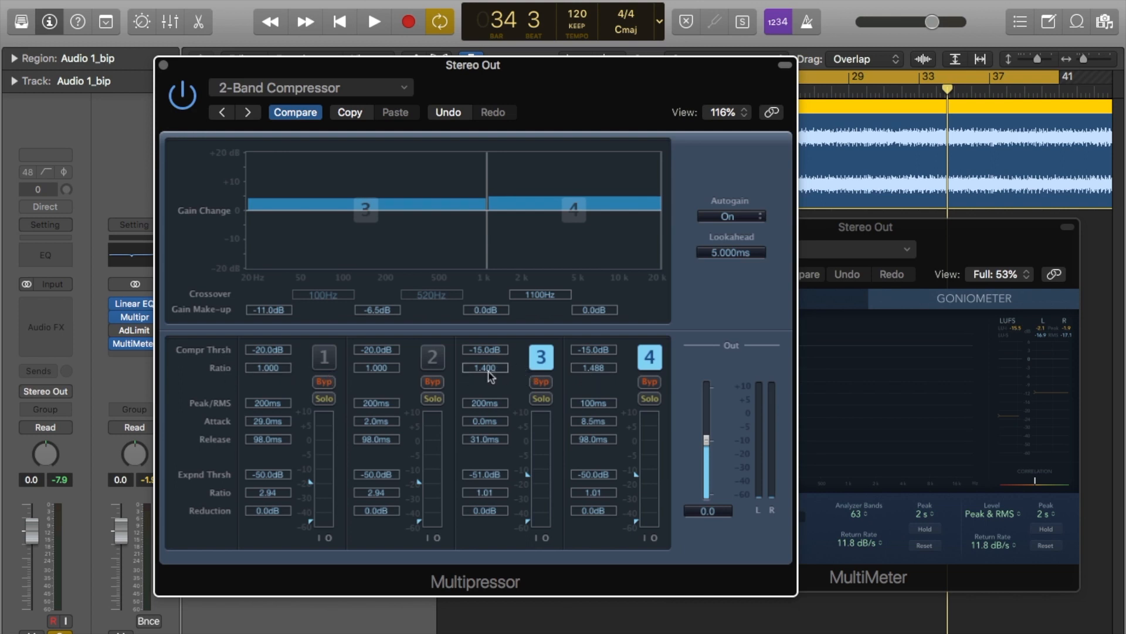
{"action": "scroll", "coordinate": [491, 368], "scroll_direction": "up", "scroll_amount": 5}
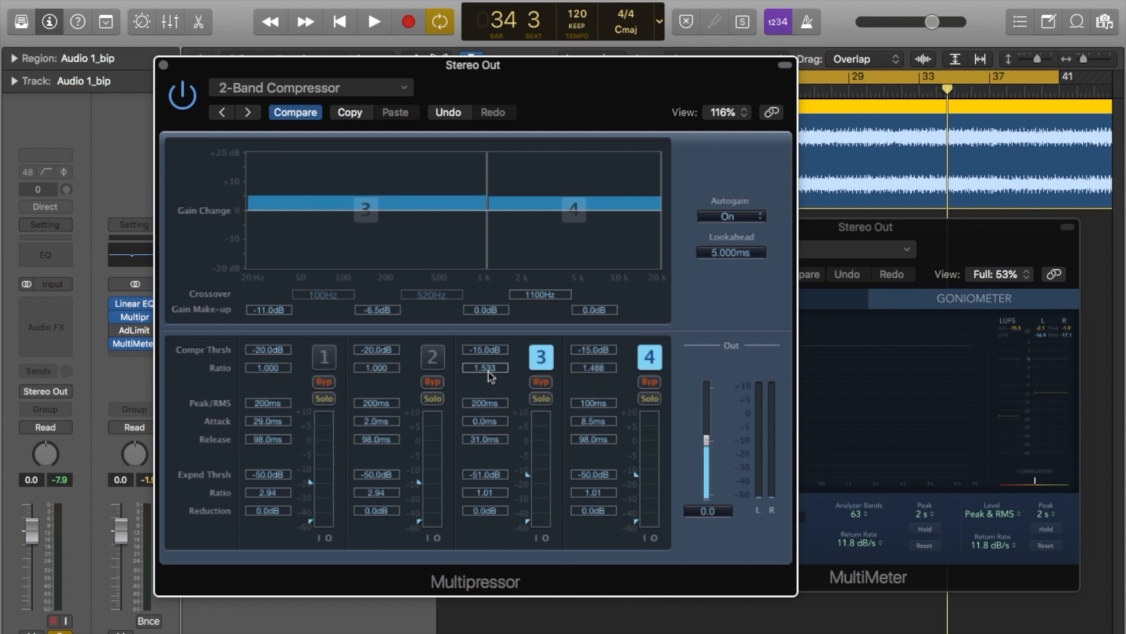
{"action": "scroll", "coordinate": [490, 374], "scroll_direction": "up", "scroll_amount": 8}
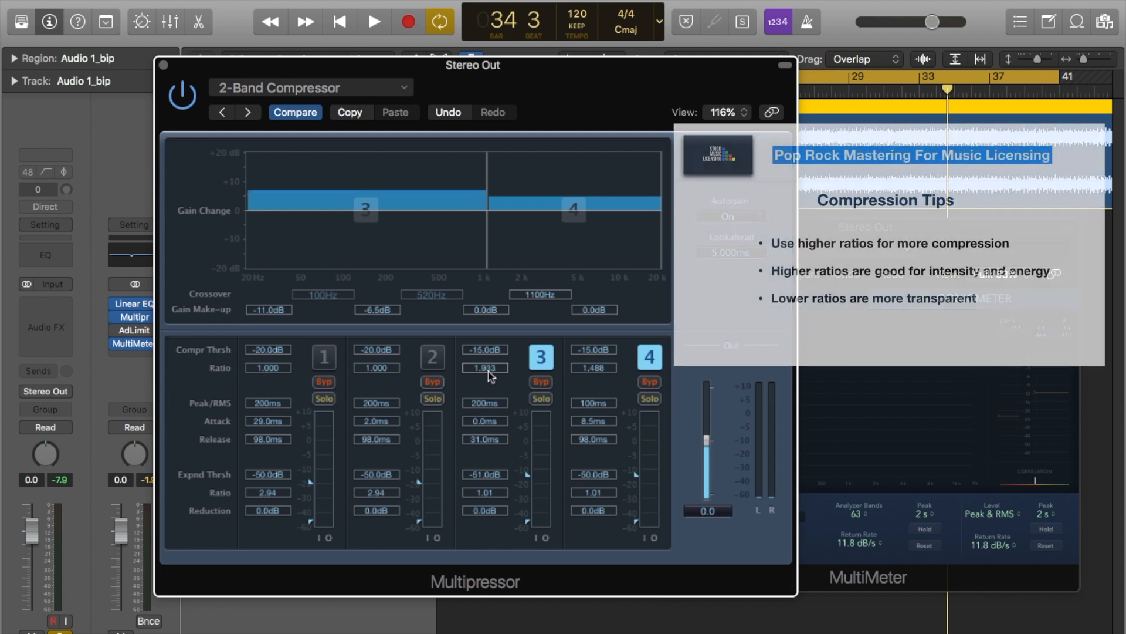
{"action": "scroll", "coordinate": [491, 376], "scroll_direction": "up", "scroll_amount": 2}
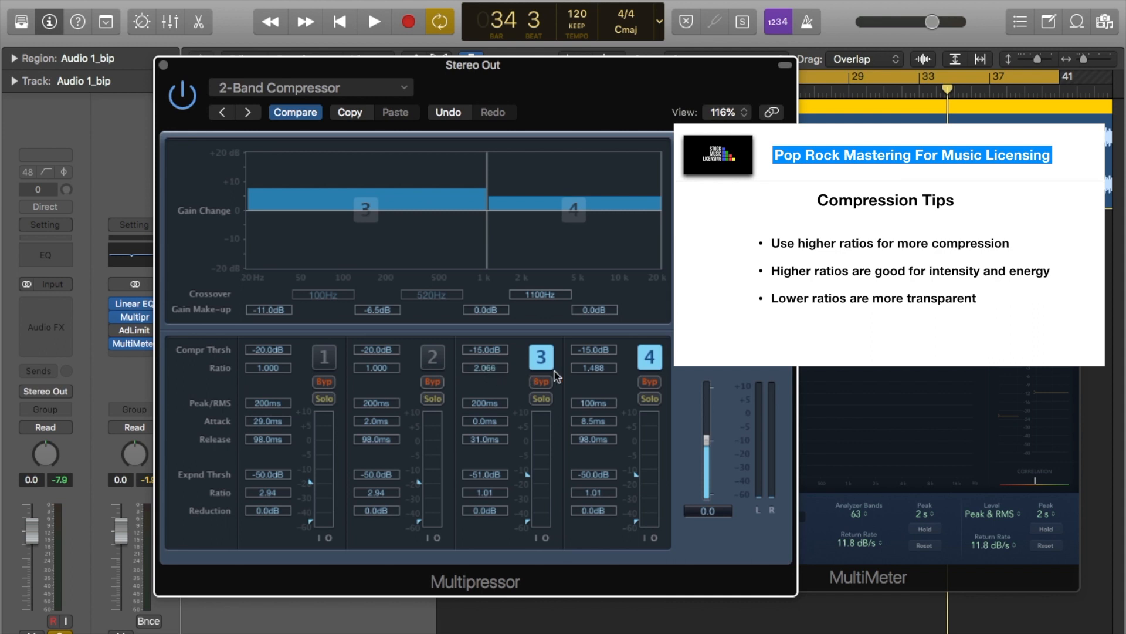
{"action": "scroll", "coordinate": [600, 367], "scroll_direction": "up", "scroll_amount": 4}
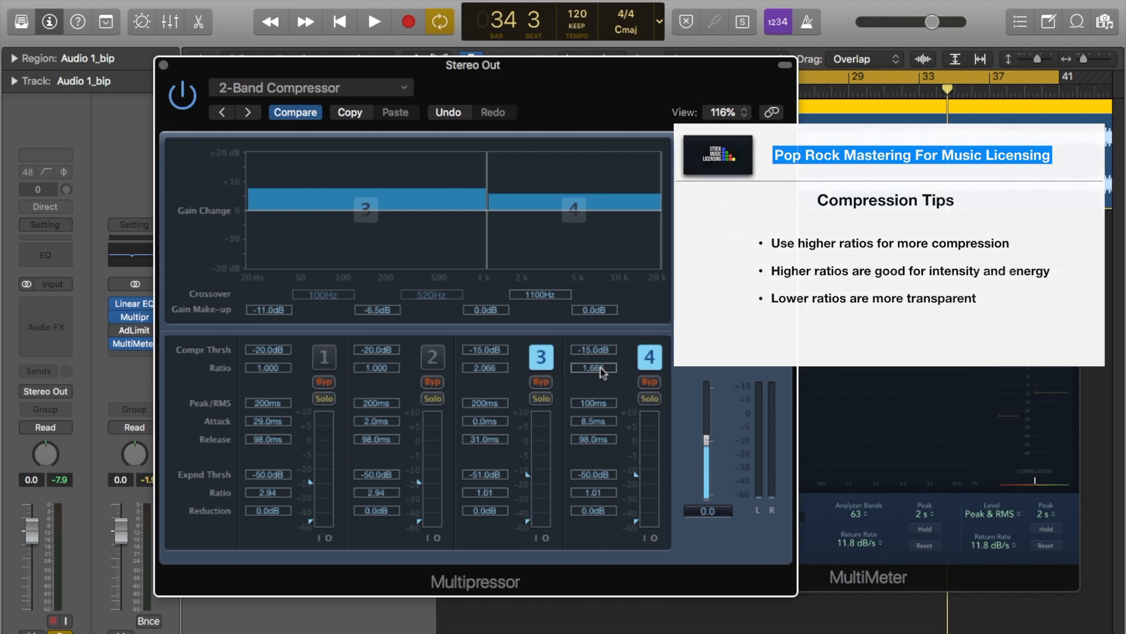
{"action": "scroll", "coordinate": [600, 367], "scroll_direction": "up", "scroll_amount": 1}
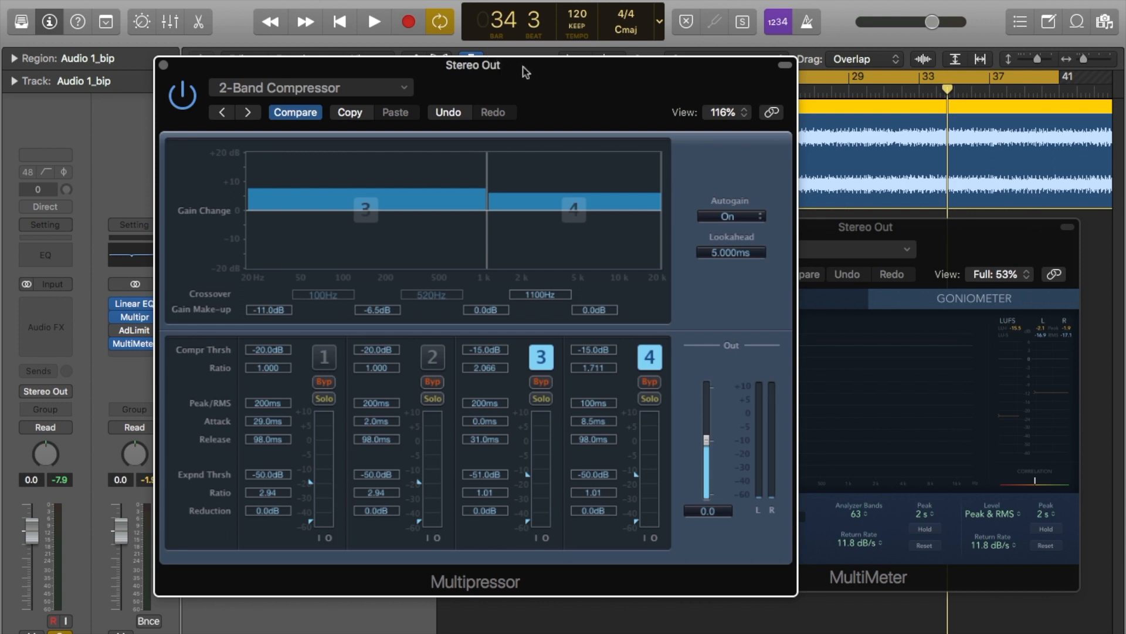
Play the track and set the release time of Multipressor band 3 to 32 ms
{"action": "left_click", "coordinate": [379, 18]}
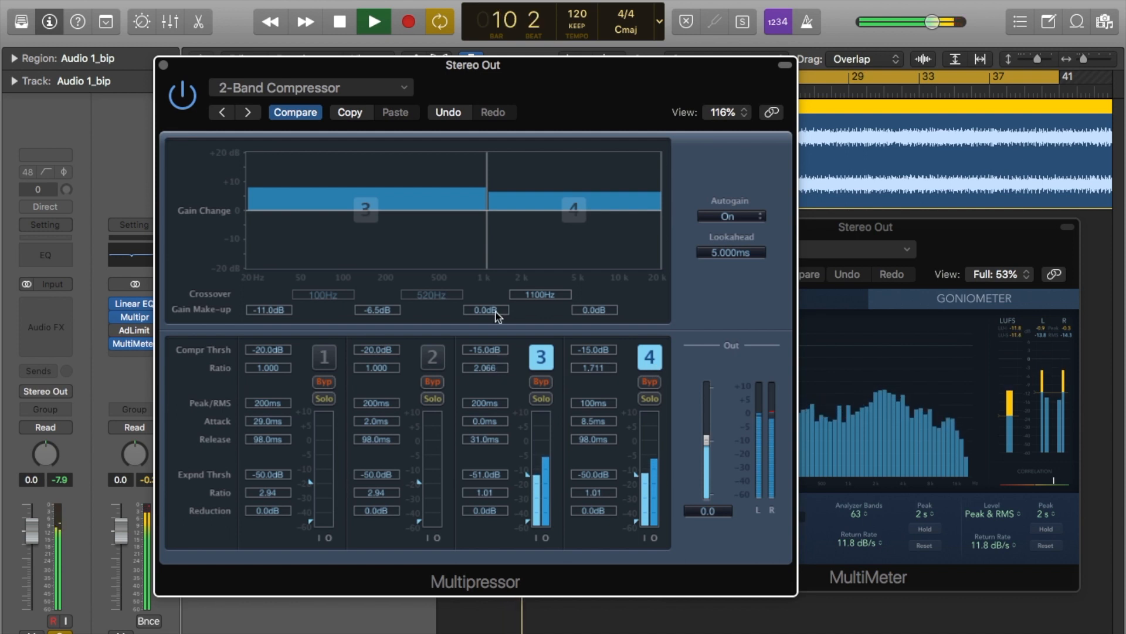
{"action": "scroll", "coordinate": [498, 443], "scroll_direction": "down", "scroll_amount": 2}
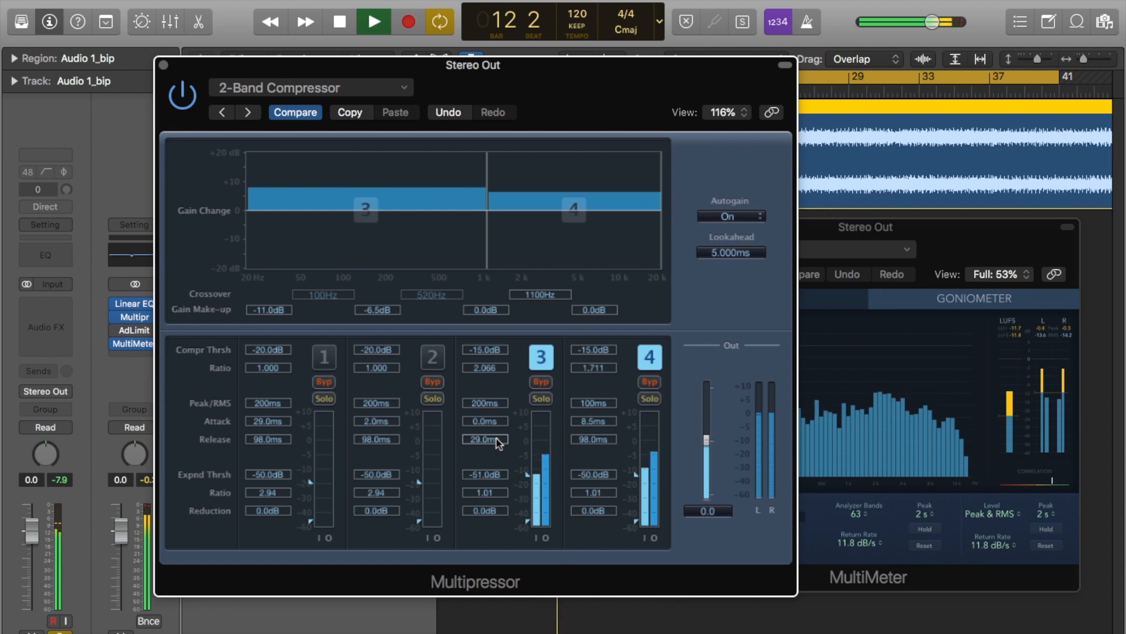
{"action": "scroll", "coordinate": [497, 438], "scroll_direction": "up", "scroll_amount": 3}
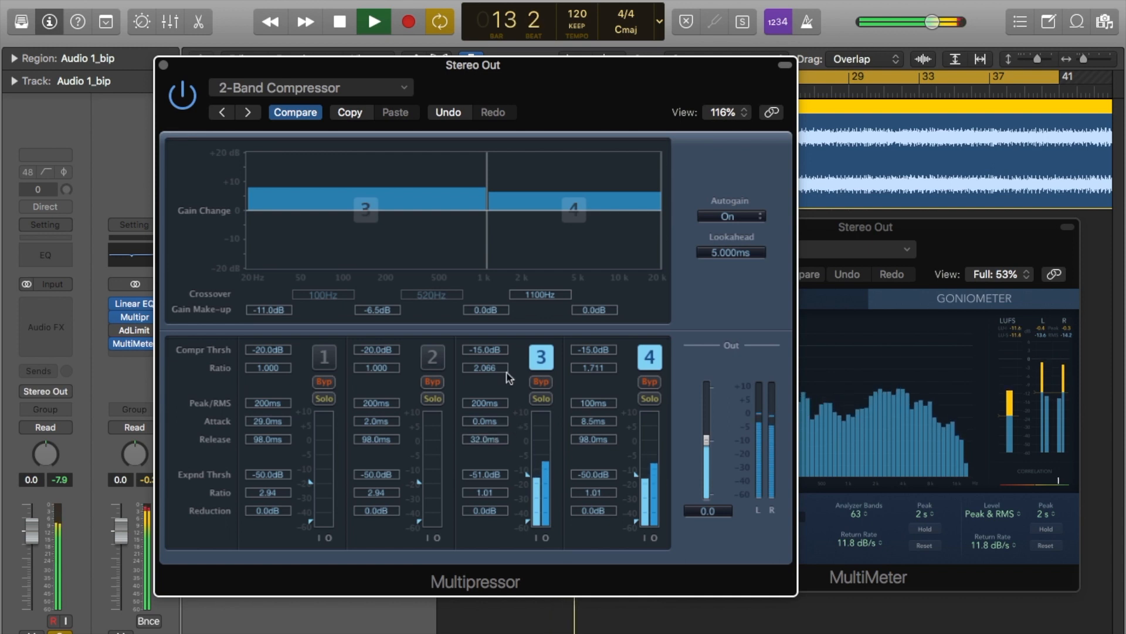
Lower the compression threshold of band 3 to -23 dB
{"action": "scroll", "coordinate": [492, 354], "scroll_direction": "down", "scroll_amount": 9}
{"action": "scroll", "coordinate": [493, 353], "scroll_direction": "down", "scroll_amount": 6}
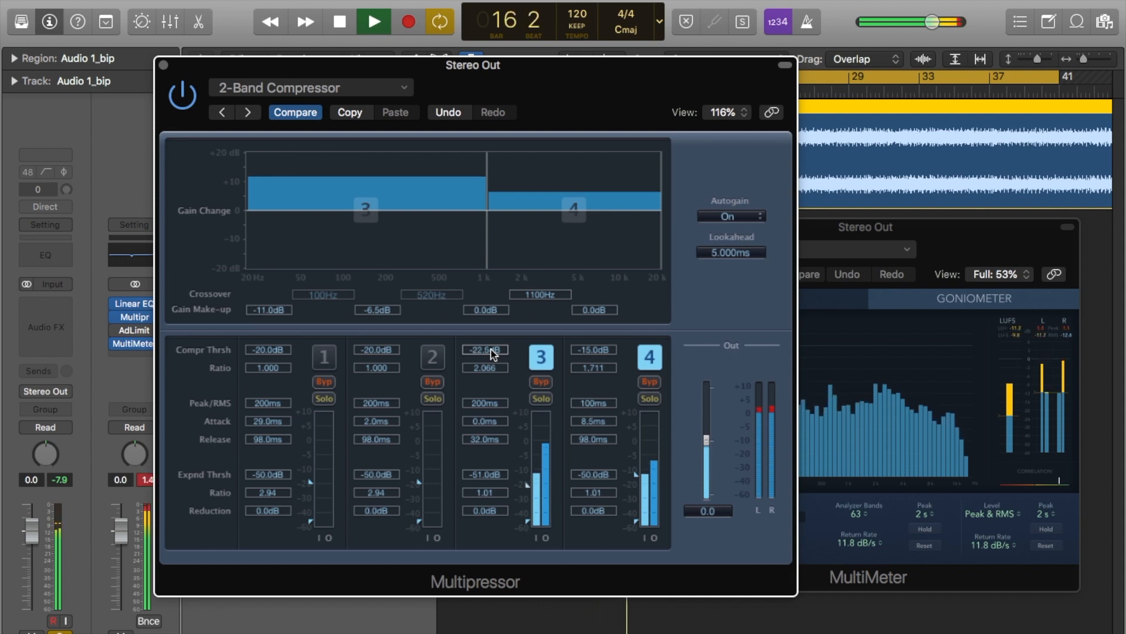
{"action": "scroll", "coordinate": [490, 350], "scroll_direction": "down", "scroll_amount": 1}
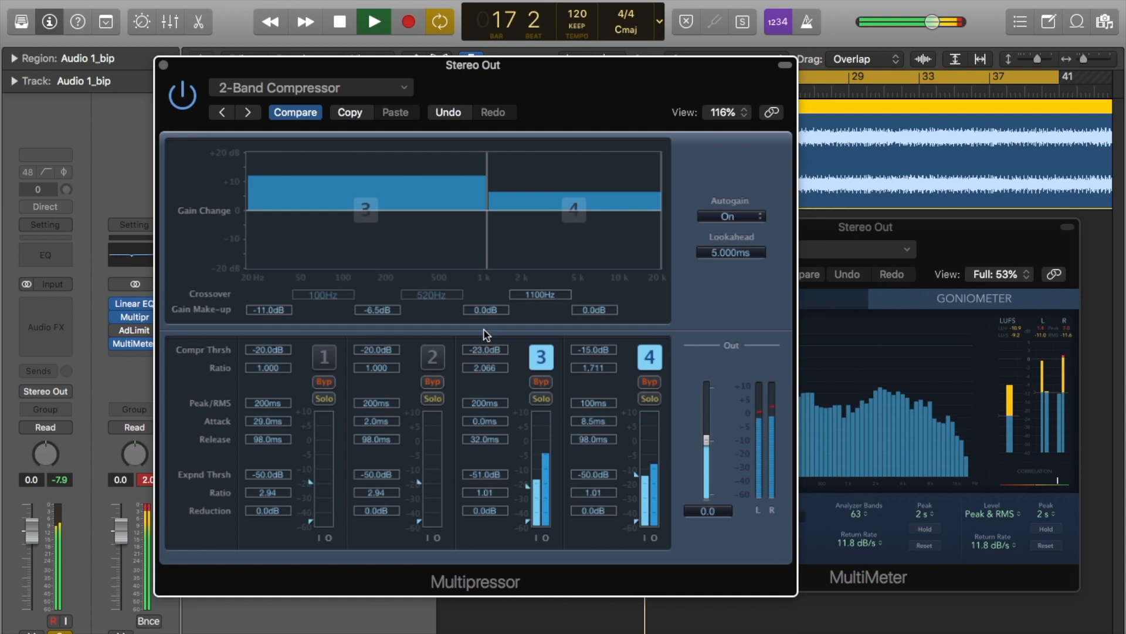
Solo band 3 and set its gain make-up to -6.5 dB and its compression threshold to -24.5 dB
{"action": "scroll", "coordinate": [489, 310], "scroll_direction": "down", "scroll_amount": 4}
{"action": "scroll", "coordinate": [490, 310], "scroll_direction": "down", "scroll_amount": 6}
{"action": "scroll", "coordinate": [489, 309], "scroll_direction": "down", "scroll_amount": 2}
{"action": "scroll", "coordinate": [488, 311], "scroll_direction": "down", "scroll_amount": 1}
{"action": "scroll", "coordinate": [496, 353], "scroll_direction": "down", "scroll_amount": 3}
{"action": "scroll", "coordinate": [489, 351], "scroll_direction": "down", "scroll_amount": 2}
{"action": "scroll", "coordinate": [490, 352], "scroll_direction": "up", "scroll_amount": 4}
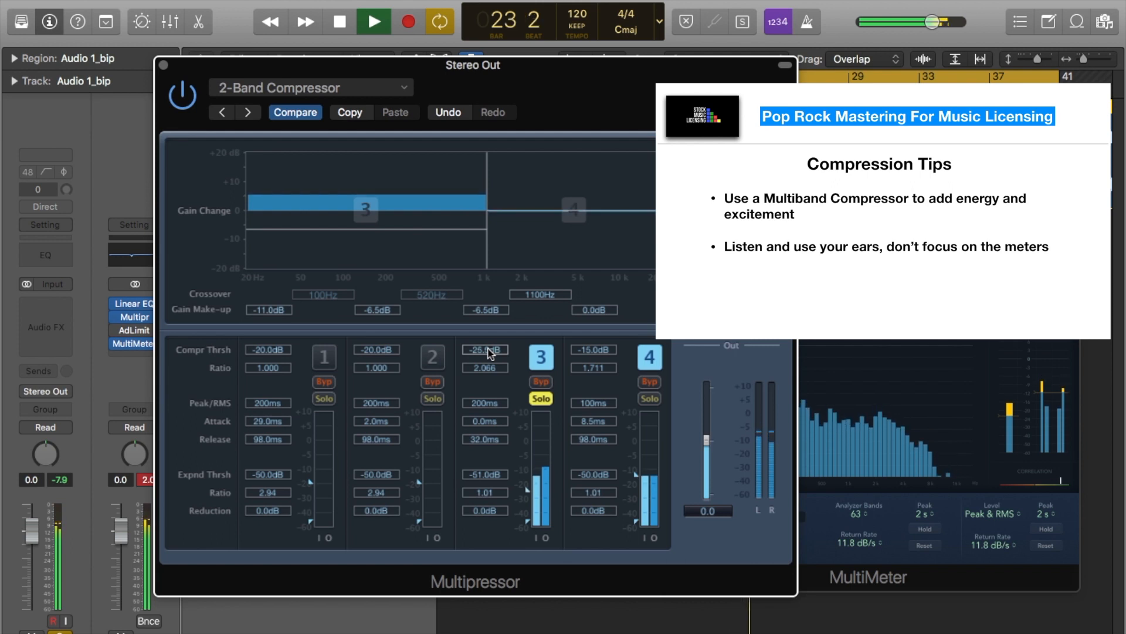
Lower the gain make-up of band 3 to -11 dB
{"action": "scroll", "coordinate": [496, 310], "scroll_direction": "down", "scroll_amount": 4}
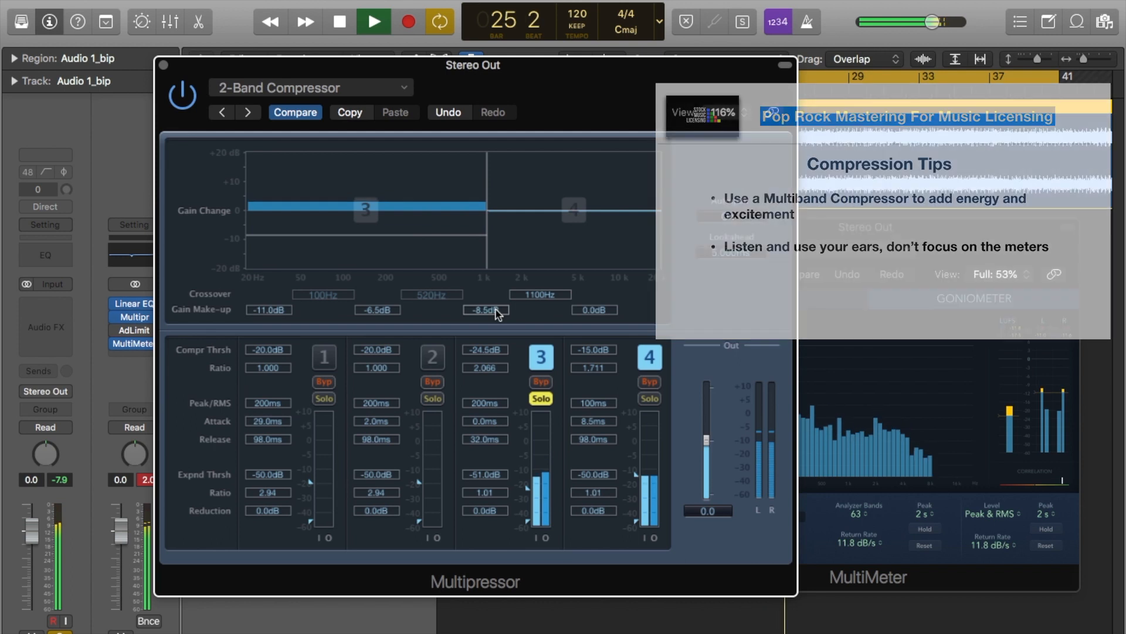
{"action": "scroll", "coordinate": [496, 309], "scroll_direction": "down", "scroll_amount": 4}
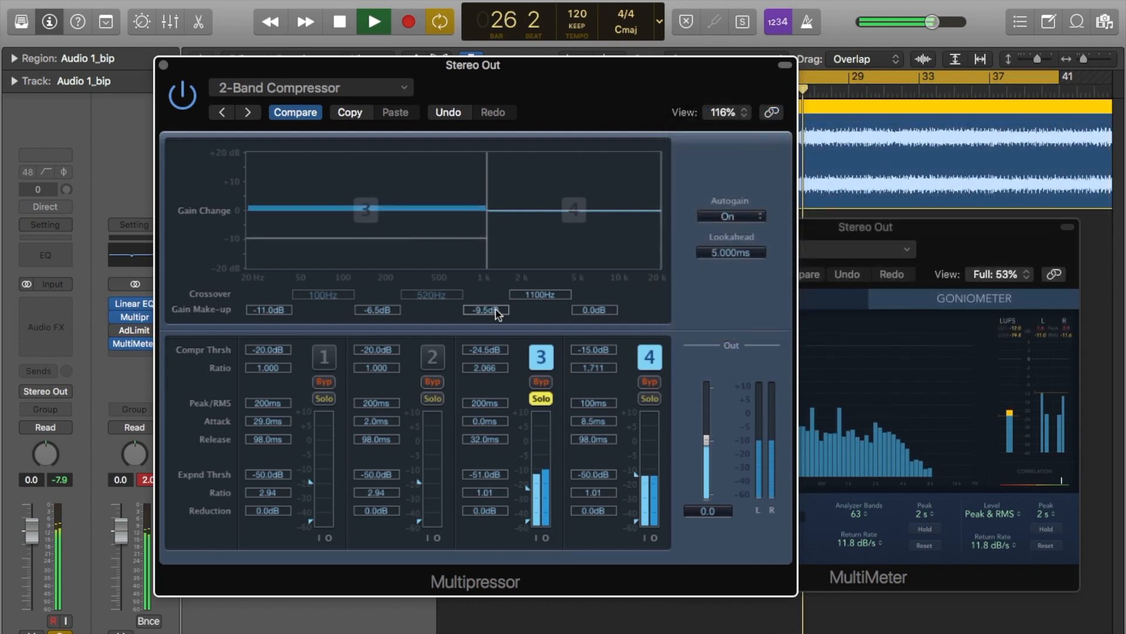
{"action": "scroll", "coordinate": [496, 309], "scroll_direction": "down", "scroll_amount": 1}
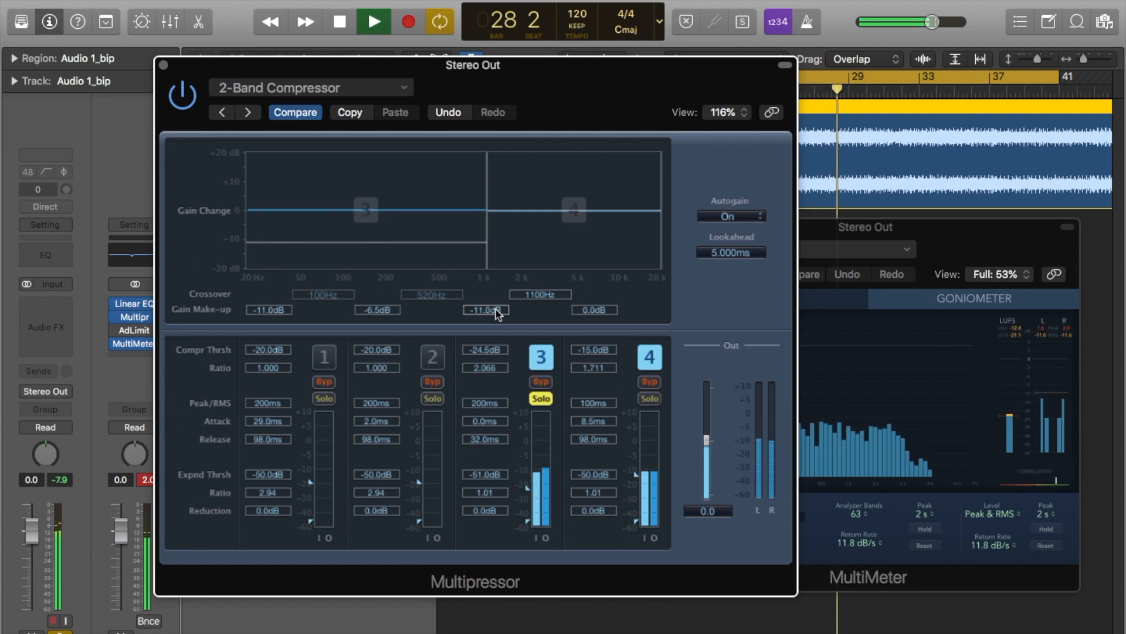
Set the Peak/RMS time of band 3 to 134 ms
{"action": "scroll", "coordinate": [491, 405], "scroll_direction": "down", "scroll_amount": 3}
{"action": "scroll", "coordinate": [492, 404], "scroll_direction": "down", "scroll_amount": 5}
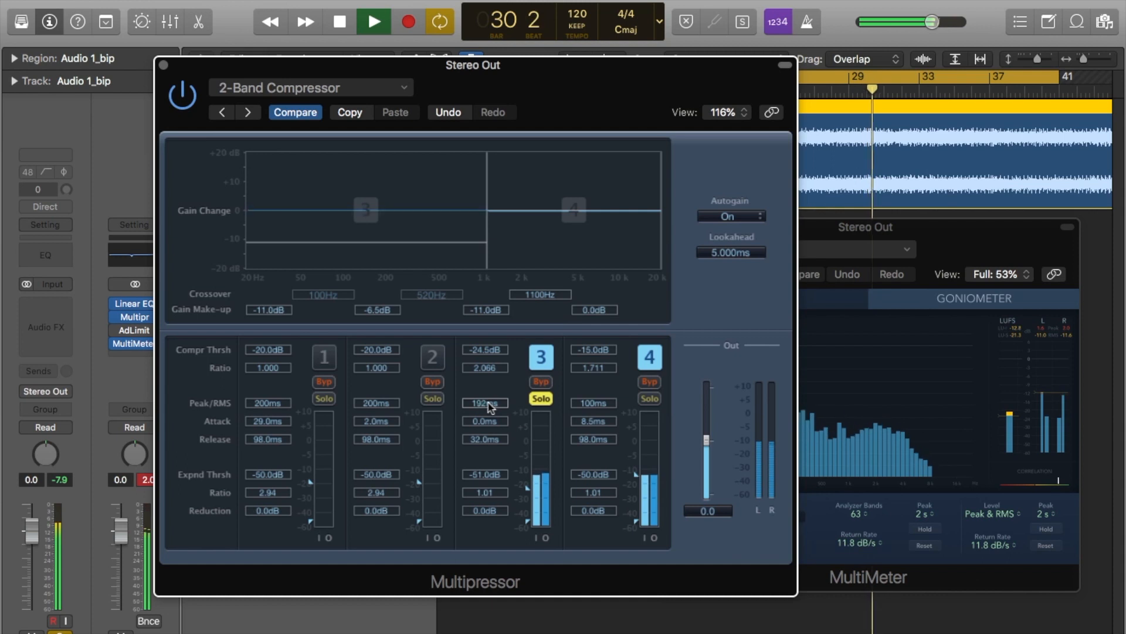
{"action": "scroll", "coordinate": [493, 404], "scroll_direction": "down", "scroll_amount": 7}
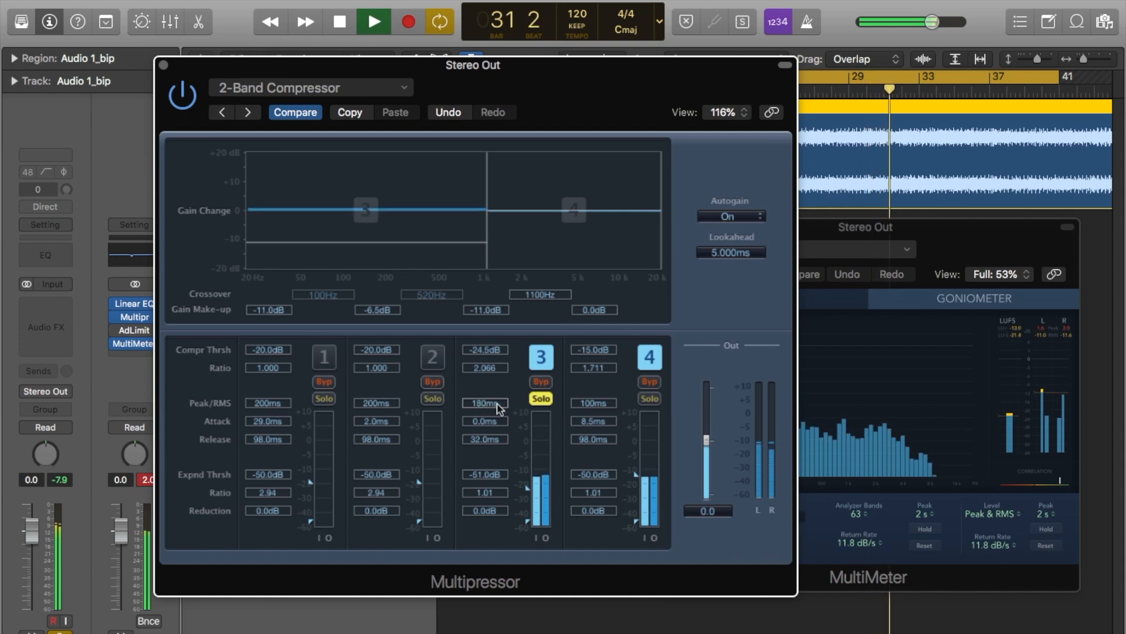
{"action": "scroll", "coordinate": [497, 406], "scroll_direction": "down", "scroll_amount": 10}
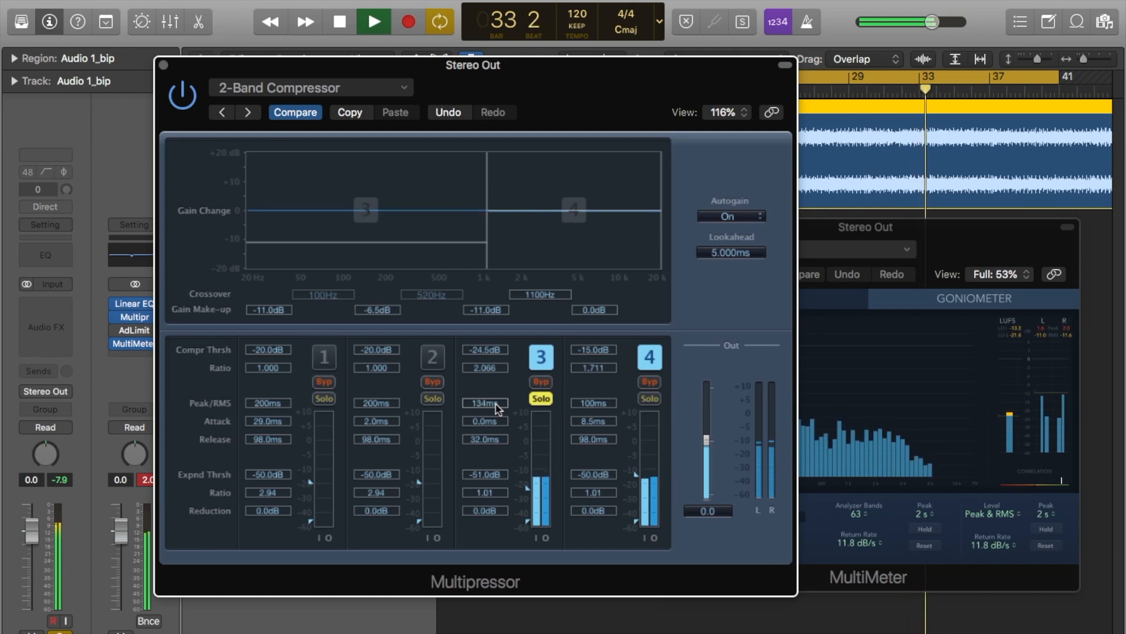
Compare band 3 against the full mix by toggling its solo, and raise its compression ratio to 2.155
{"action": "left_click", "coordinate": [540, 399]}
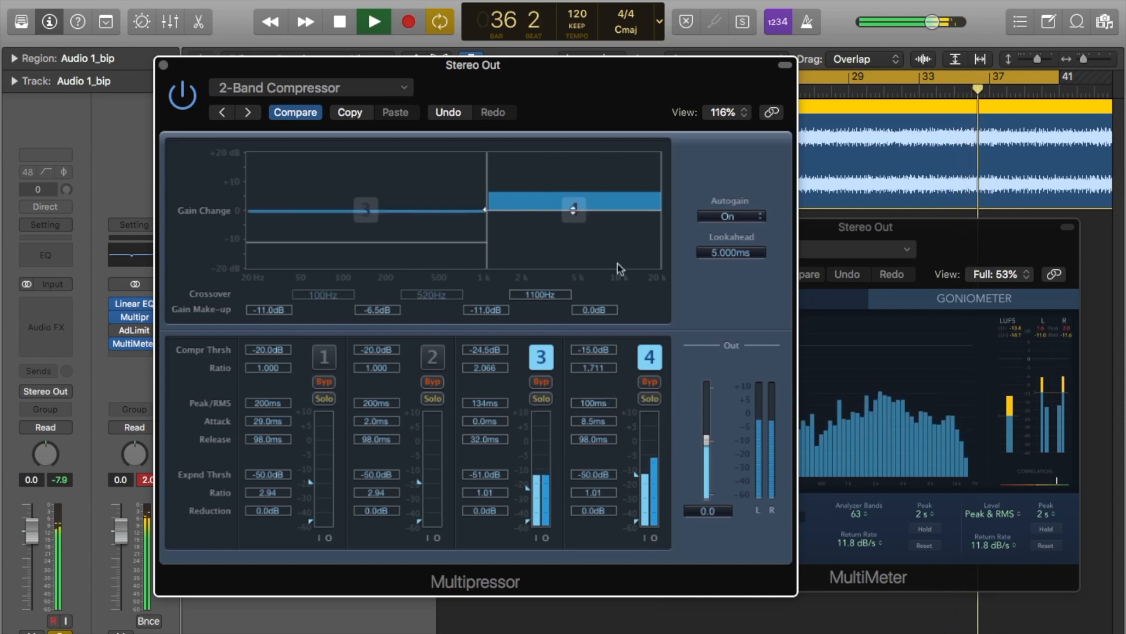
{"action": "left_click", "coordinate": [542, 399]}
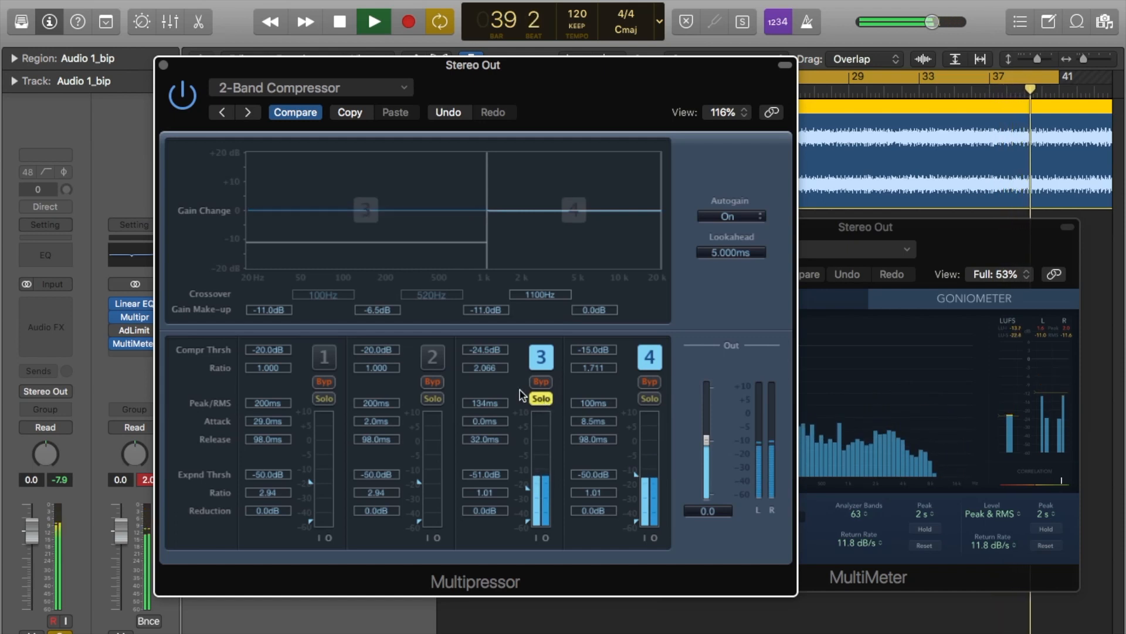
{"action": "left_click_drag", "start_coordinate": [499, 371], "coordinate": [498, 369]}
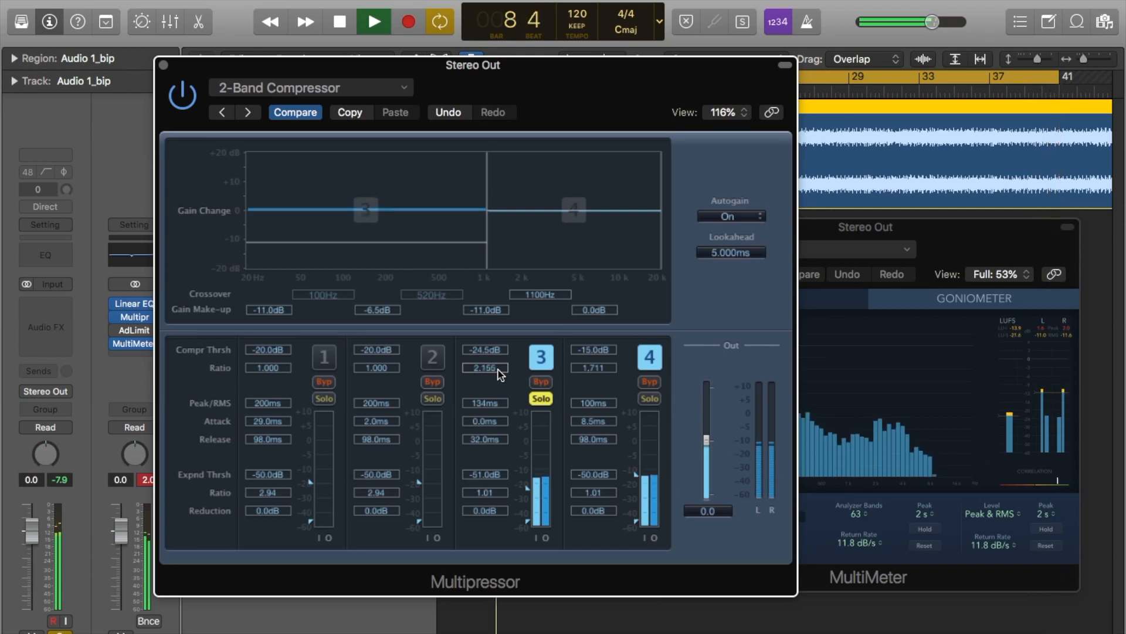
Raise the compression ratio of band 3 to 2.911 and stop playback
{"action": "scroll", "coordinate": [499, 368], "scroll_direction": "up", "scroll_amount": 5}
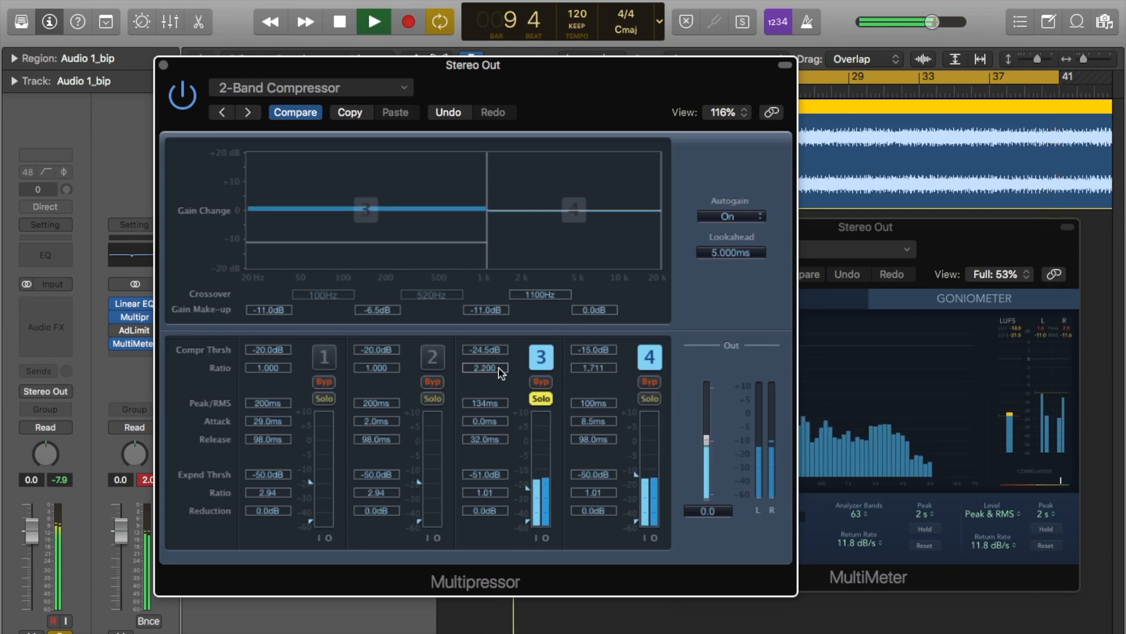
{"action": "scroll", "coordinate": [499, 368], "scroll_direction": "up", "scroll_amount": 5}
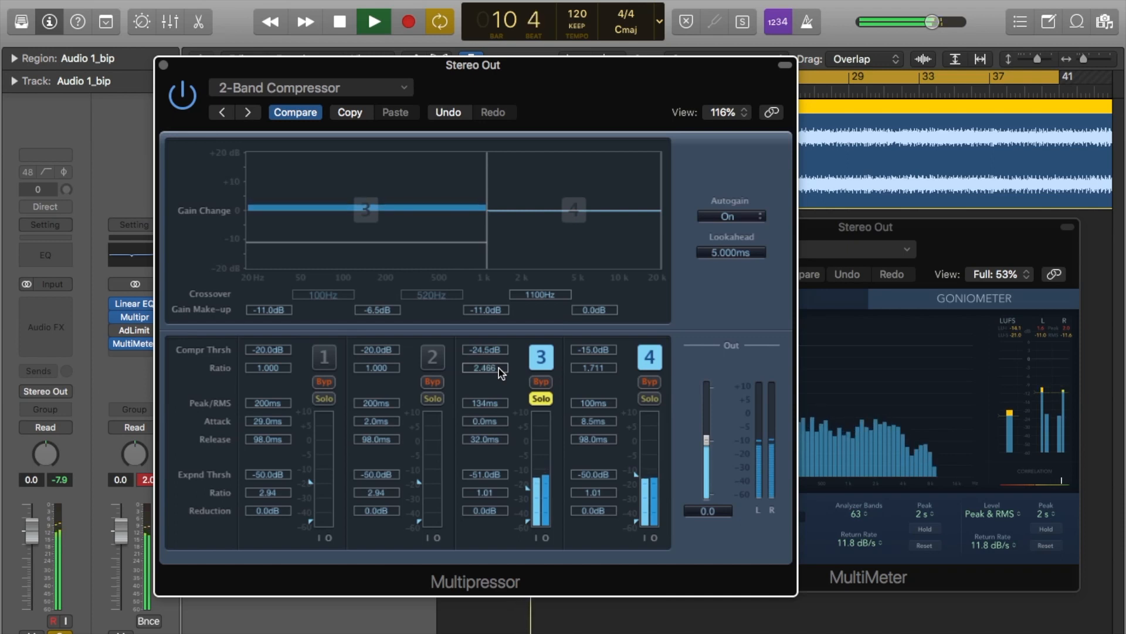
{"action": "scroll", "coordinate": [498, 368], "scroll_direction": "up", "scroll_amount": 5}
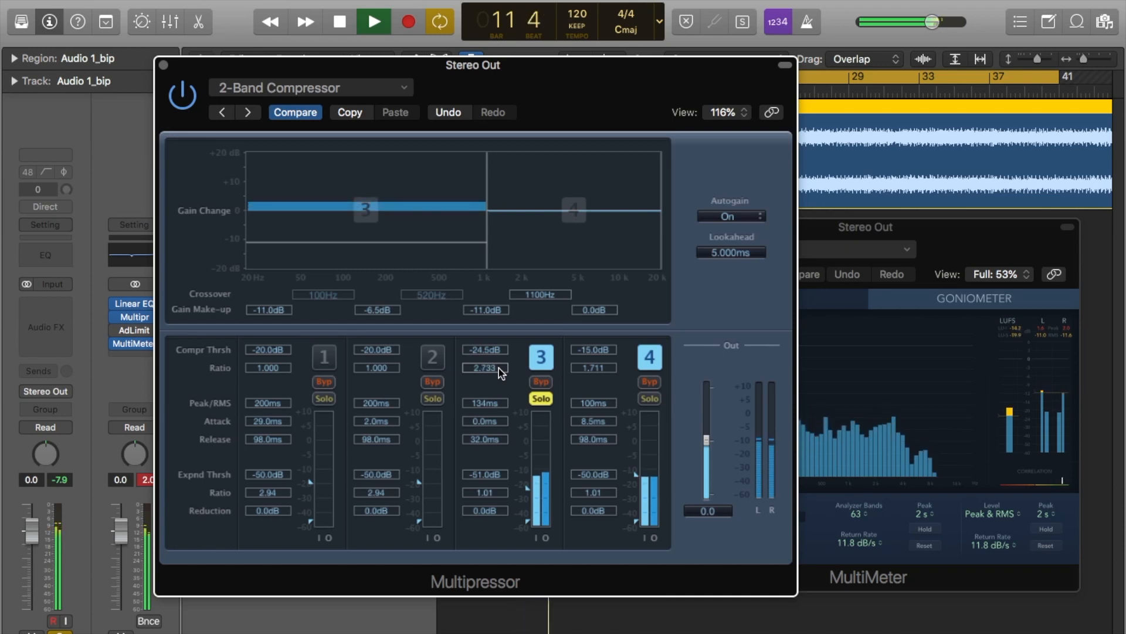
{"action": "scroll", "coordinate": [499, 368], "scroll_direction": "up", "scroll_amount": 1}
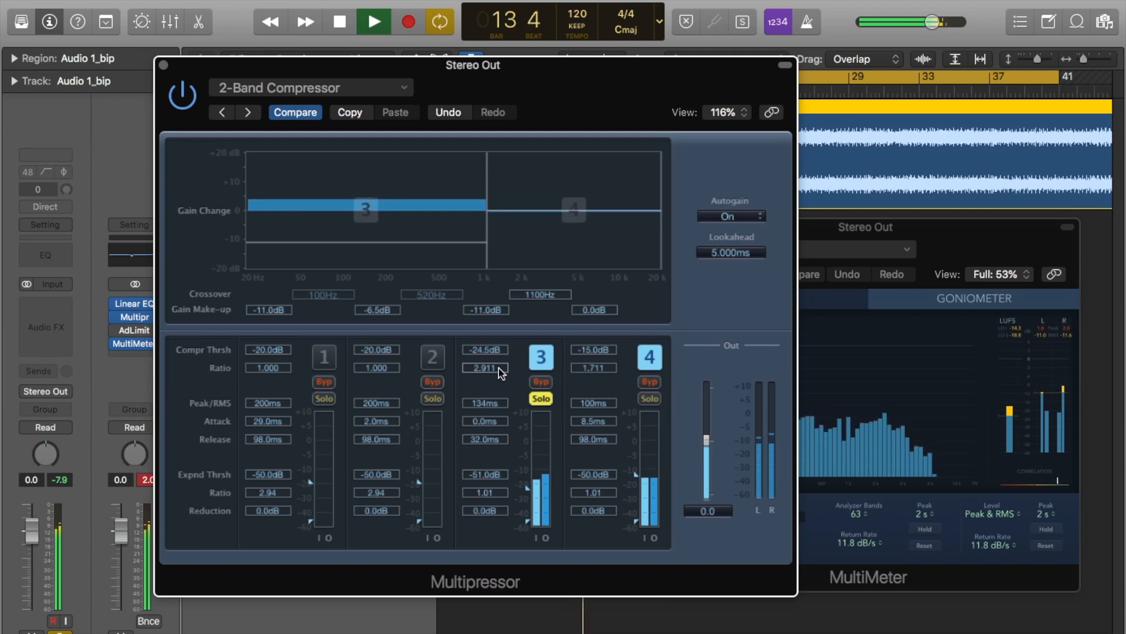
{"action": "left_click", "coordinate": [354, 26]}
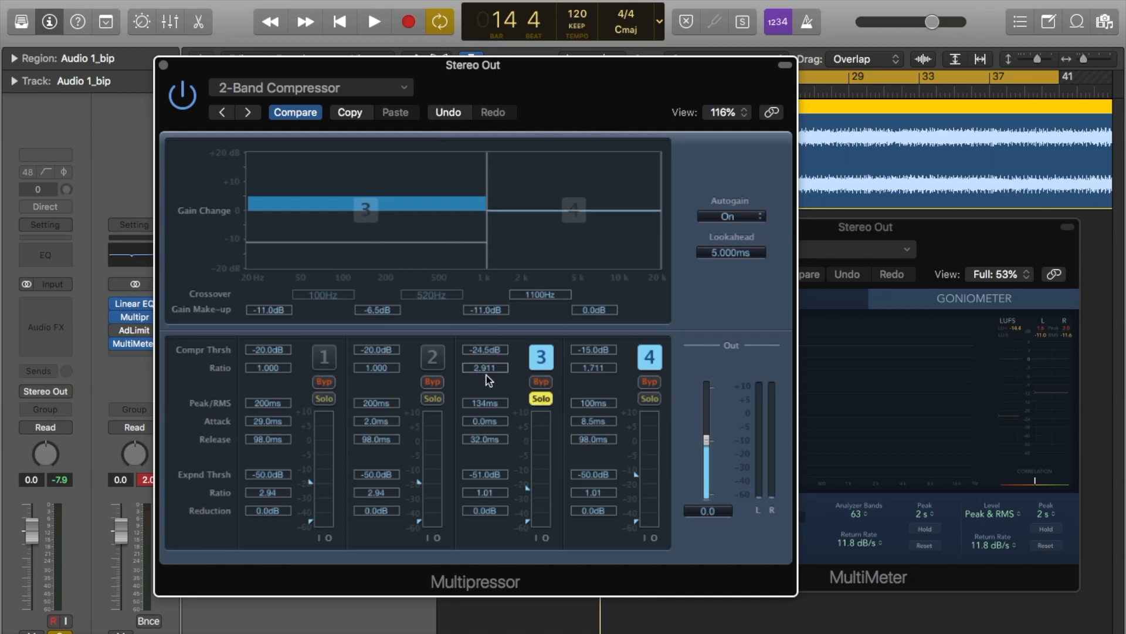
Resume playback and turn off the solo on band 3 to hear the full mix
{"action": "left_click", "coordinate": [375, 24]}
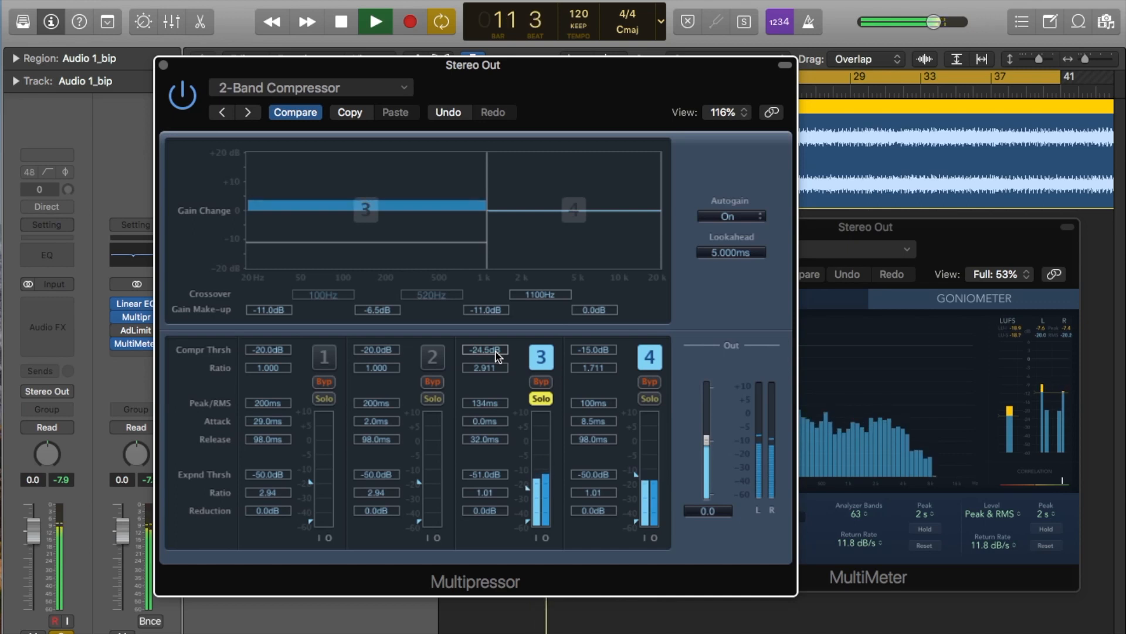
{"action": "left_click", "coordinate": [545, 401]}
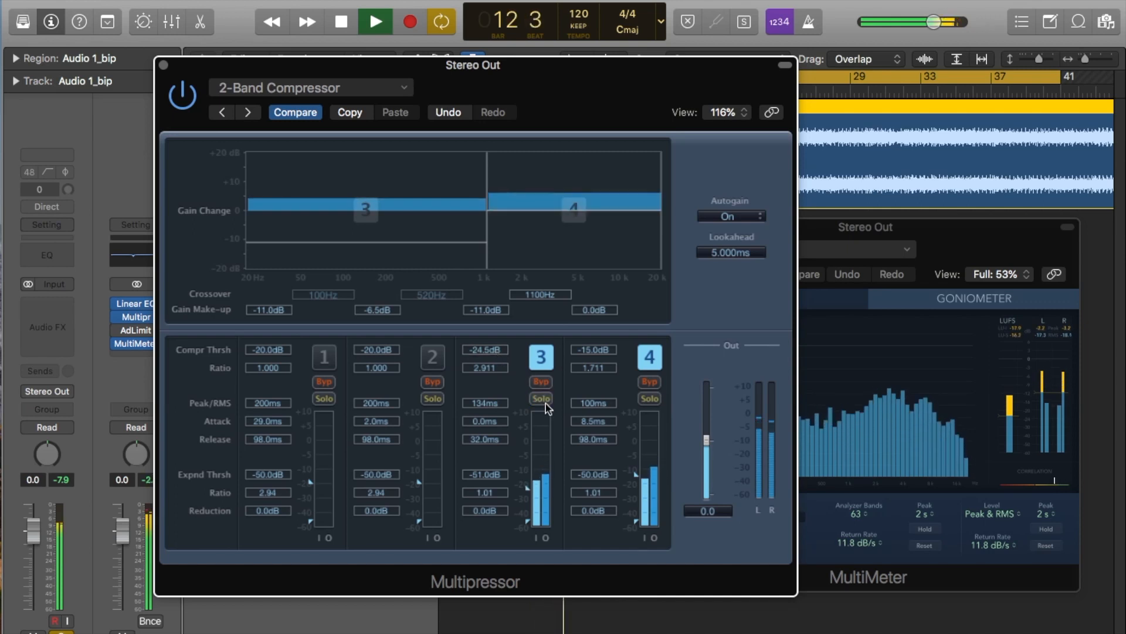
{"action": "left_click", "coordinate": [347, 22]}
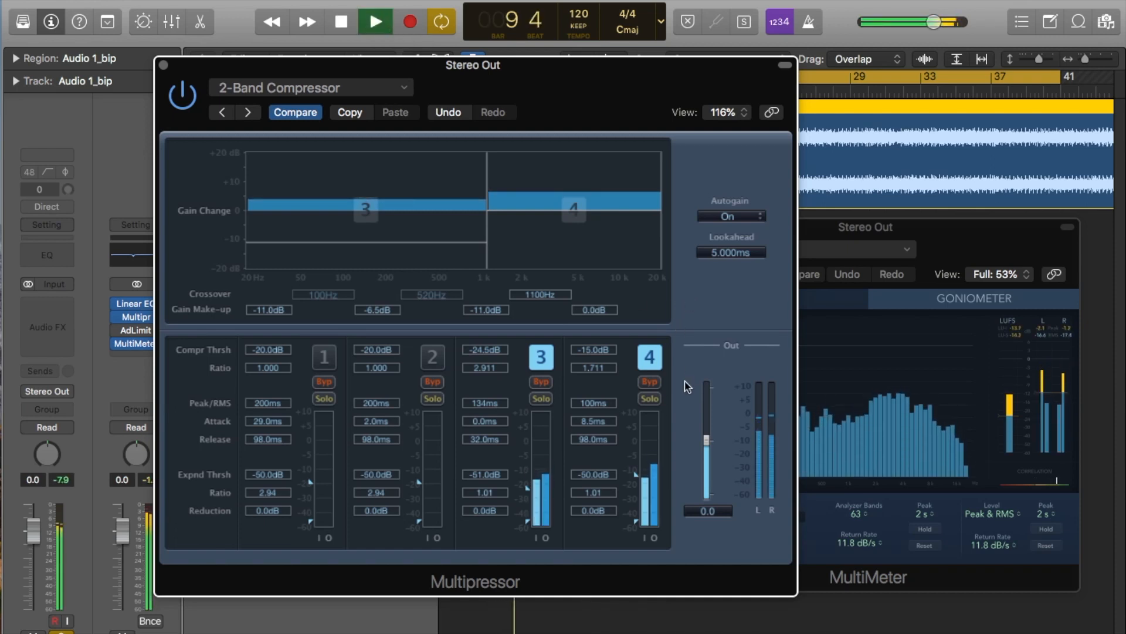
Lower the gain make-up of band 4 to -3.5 dB
{"action": "scroll", "coordinate": [602, 312], "scroll_direction": "down", "scroll_amount": 1}
{"action": "scroll", "coordinate": [602, 312], "scroll_direction": "down", "scroll_amount": 2}
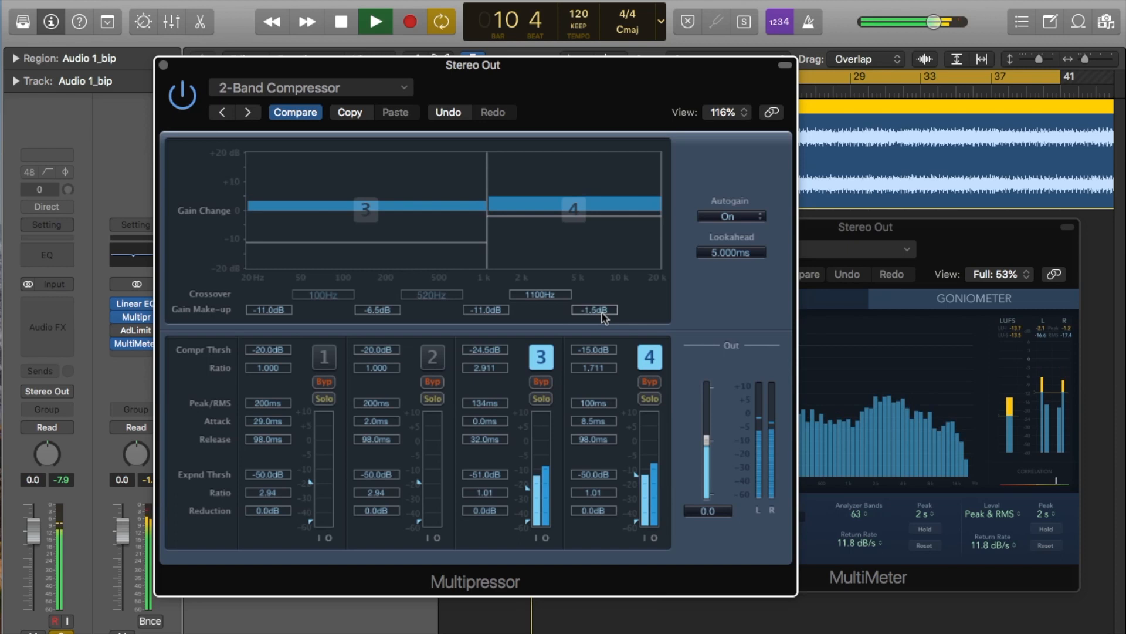
{"action": "scroll", "coordinate": [602, 313], "scroll_direction": "down", "scroll_amount": 1}
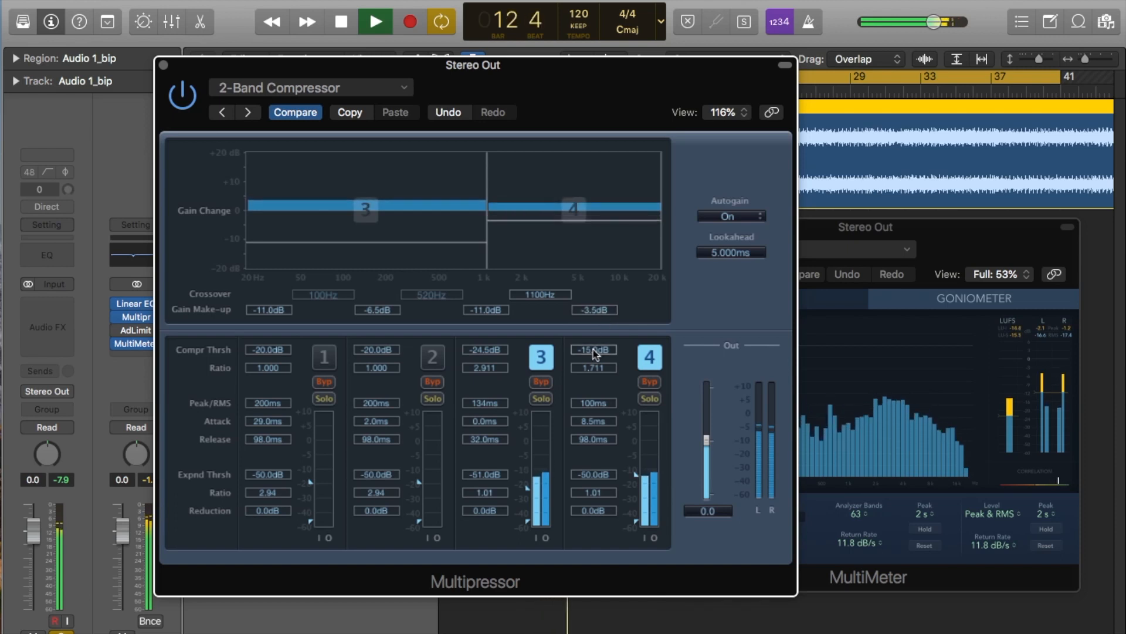
Set band 4's compression threshold to -12.5 dB, Peak/RMS to 58 ms, expander threshold to -43 dB and reduction to -8.5 dB
{"action": "scroll", "coordinate": [596, 355], "scroll_direction": "up", "scroll_amount": 1}
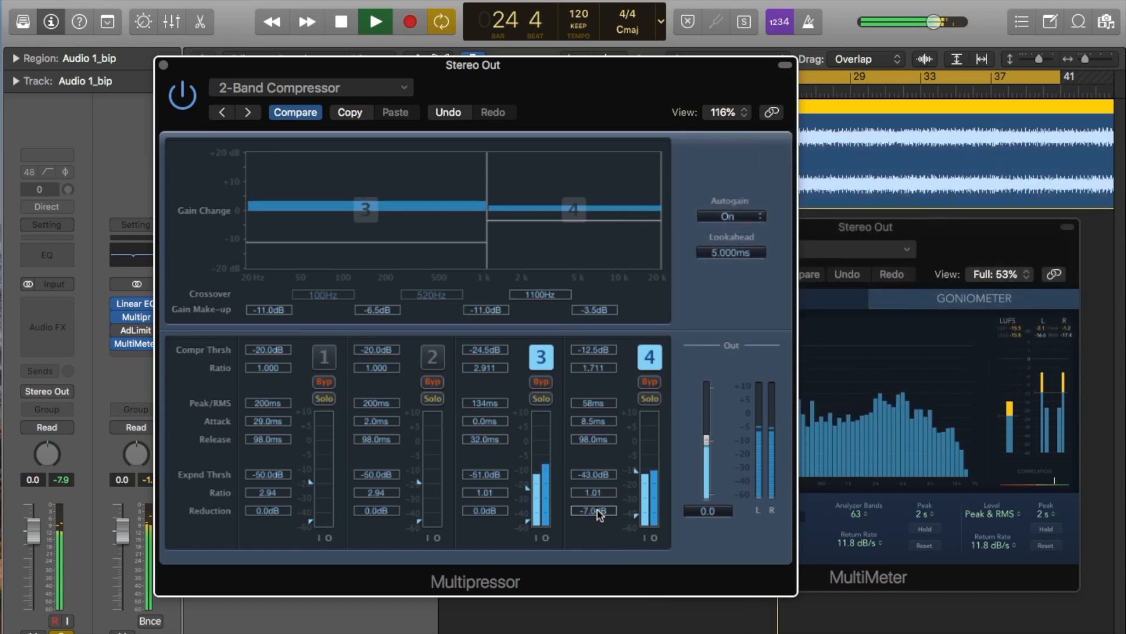
{"action": "left_click_drag", "start_coordinate": [597, 510], "coordinate": [641, 450]}
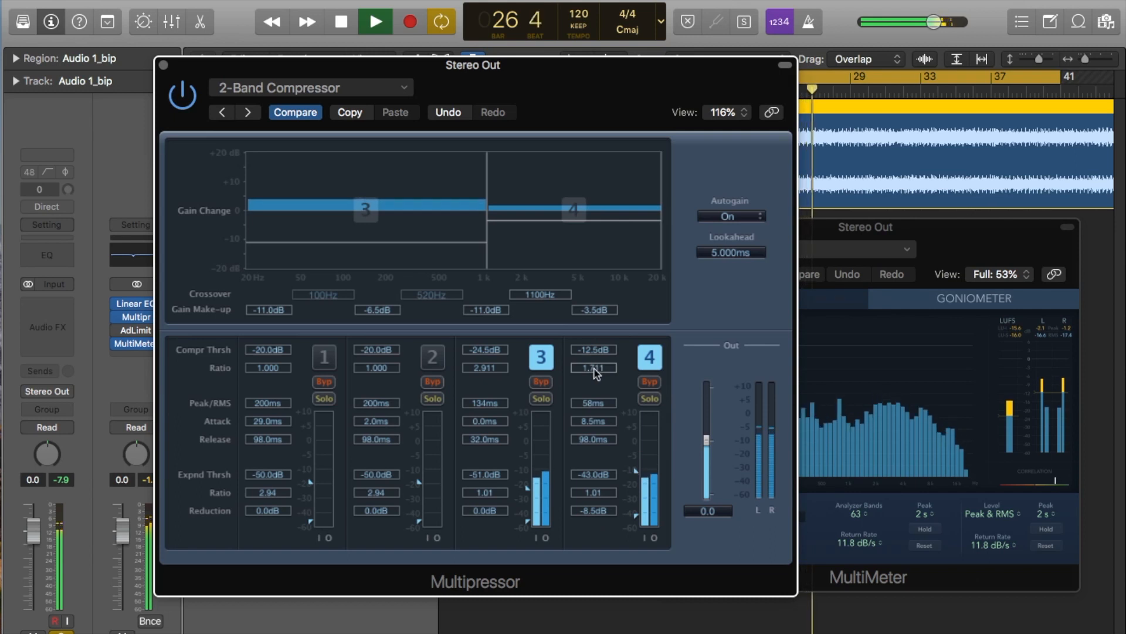
Solo band 4 and raise its compression ratio to 5.700
{"action": "scroll", "coordinate": [596, 370], "scroll_direction": "up", "scroll_amount": 6}
{"action": "scroll", "coordinate": [595, 369], "scroll_direction": "up", "scroll_amount": 3}
{"action": "left_click", "coordinate": [651, 399]}
{"action": "scroll", "coordinate": [610, 373], "scroll_direction": "up", "scroll_amount": 10}
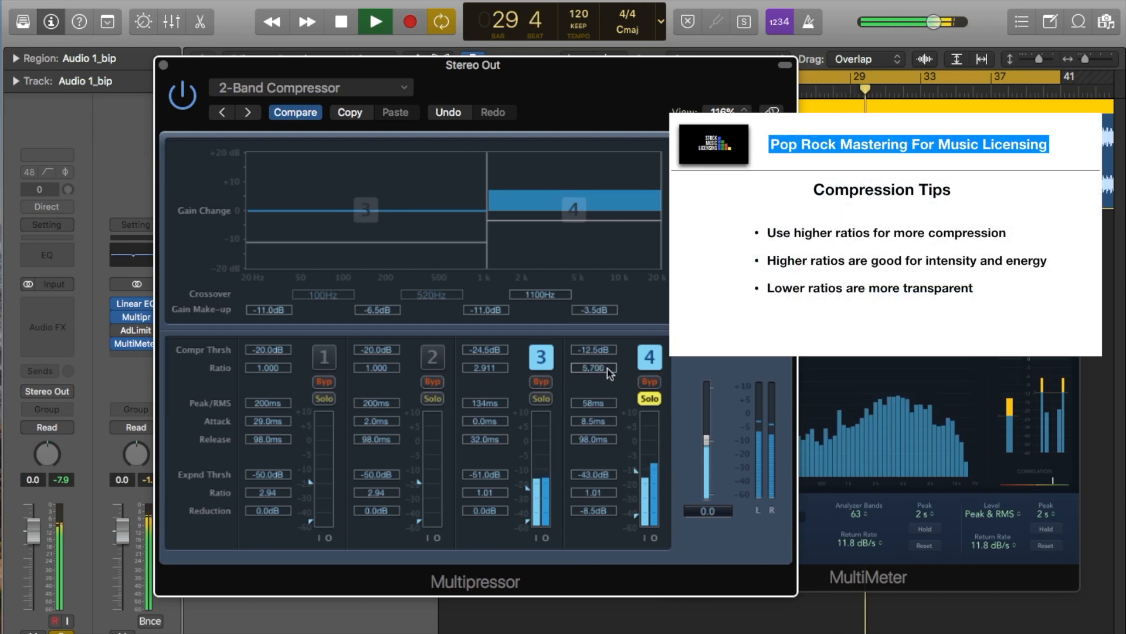
Set the gain make-up of band 4 to -5 dB, then unsolo the band and stop playback
{"action": "scroll", "coordinate": [610, 315], "scroll_direction": "down", "scroll_amount": 6}
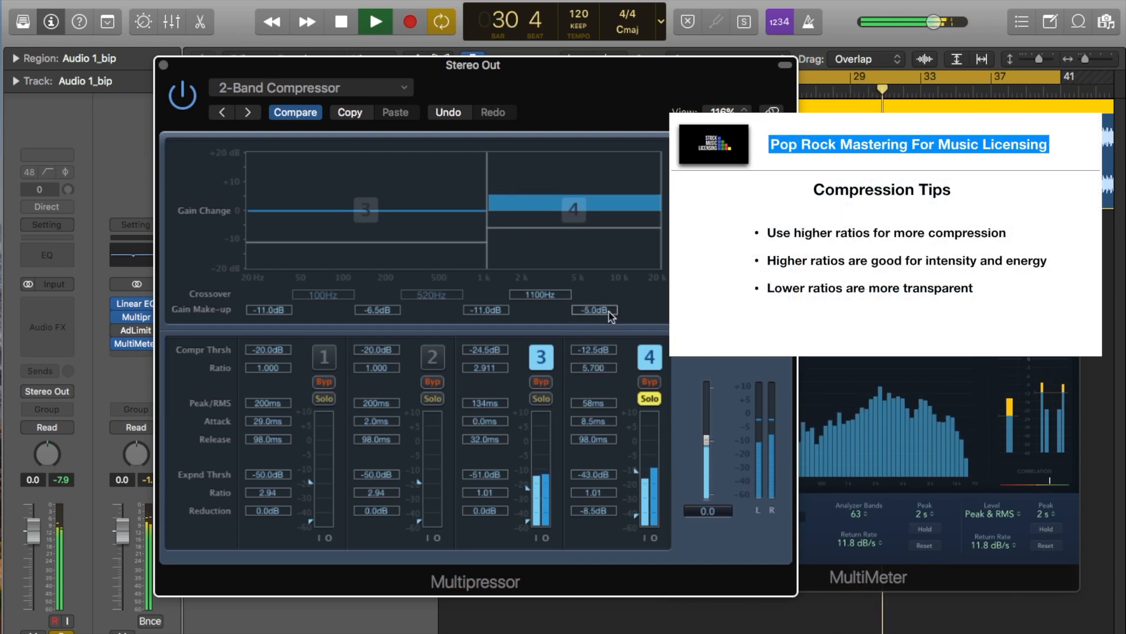
{"action": "scroll", "coordinate": [610, 315], "scroll_direction": "up", "scroll_amount": 3}
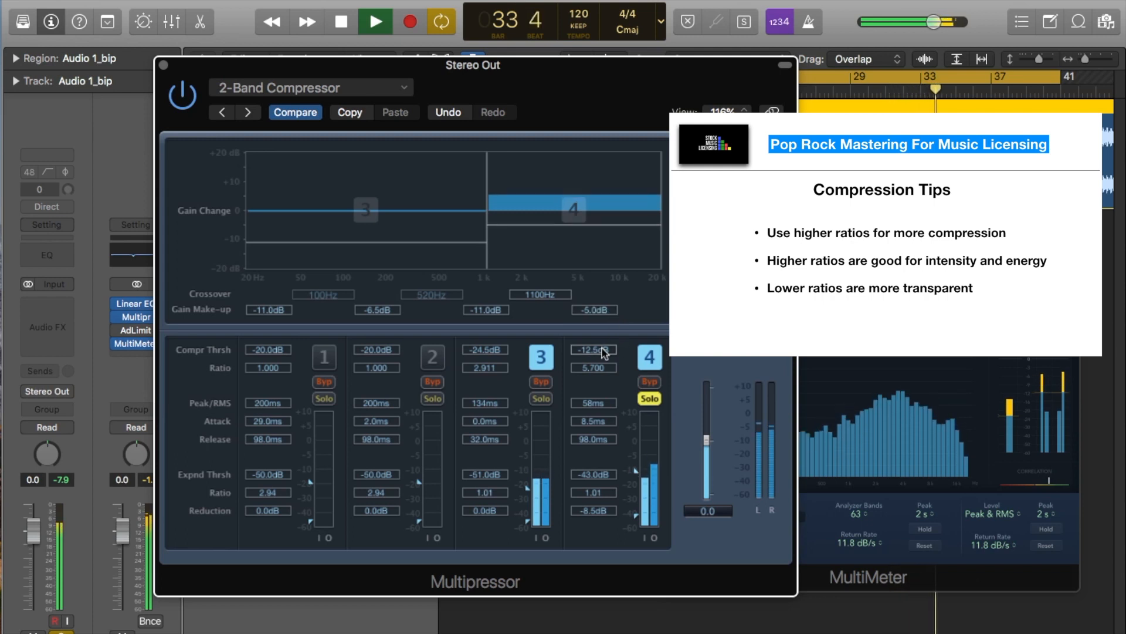
{"action": "left_click", "coordinate": [650, 402]}
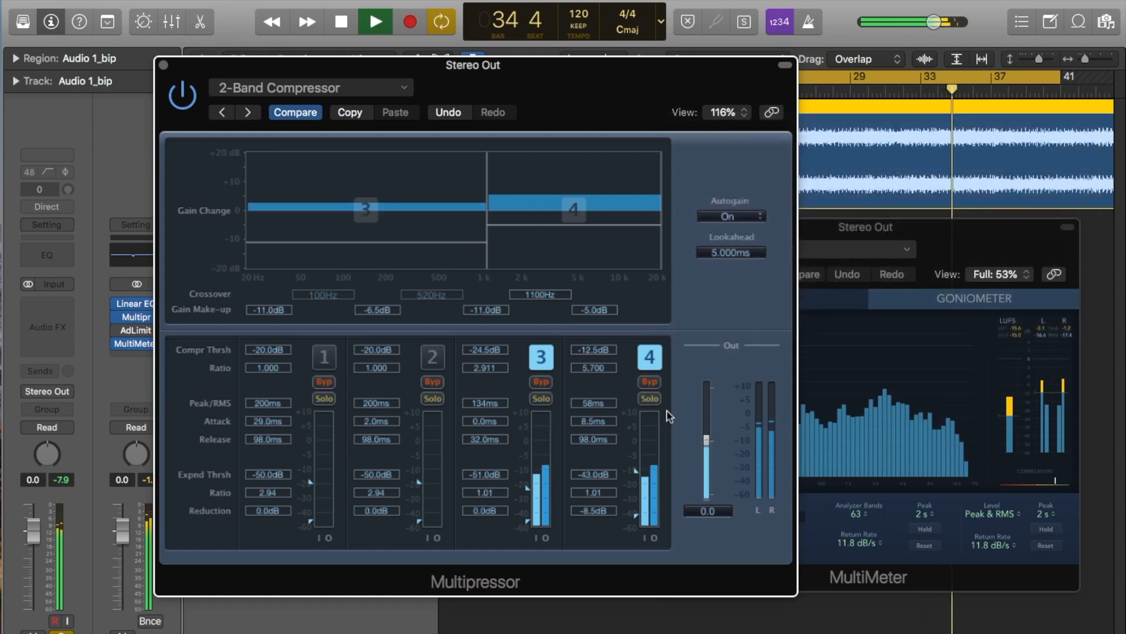
{"action": "key", "text": "space"}
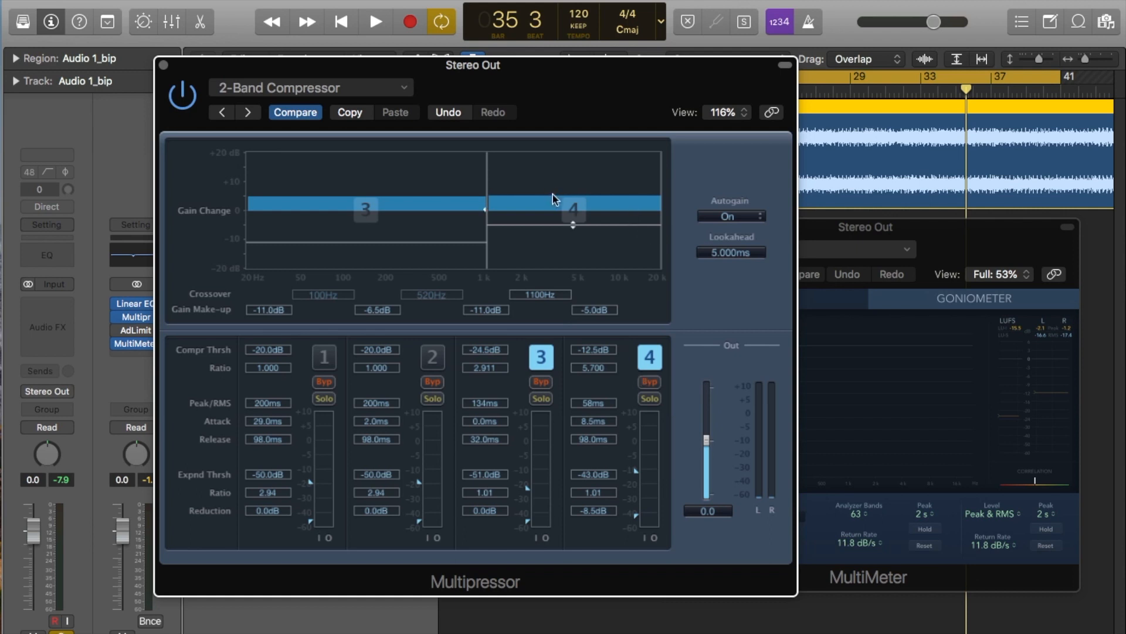
Play the track and compare the mix with the multiband compressor bypassed and enabled
{"action": "left_click", "coordinate": [380, 24]}
{"action": "left_click", "coordinate": [187, 99]}
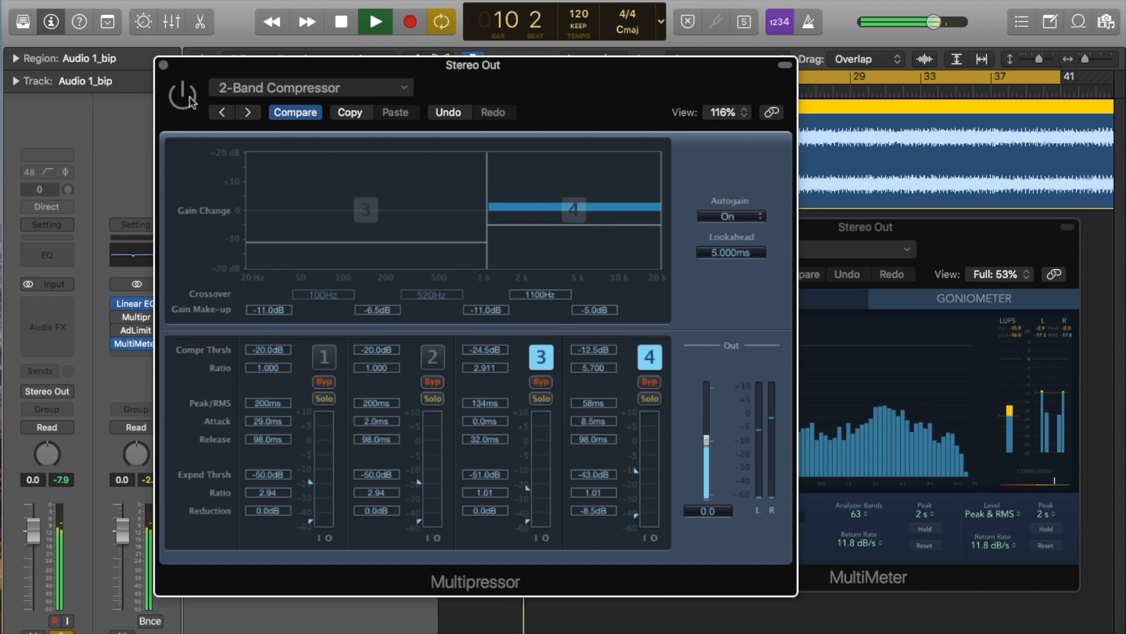
{"action": "left_click", "coordinate": [192, 98]}
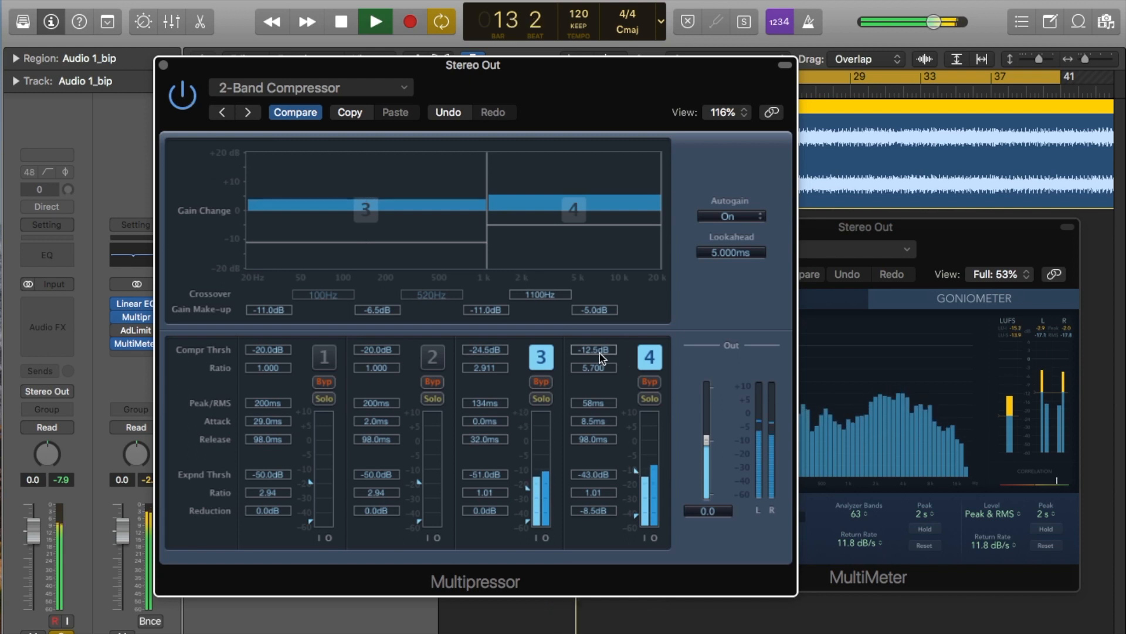
Lower band 4's compression threshold to -13 dB and set its gain make-up to -4.5 dB
{"action": "left_click_drag", "start_coordinate": [602, 348], "coordinate": [602, 349]}
{"action": "left_click_drag", "start_coordinate": [603, 311], "coordinate": [572, 304]}
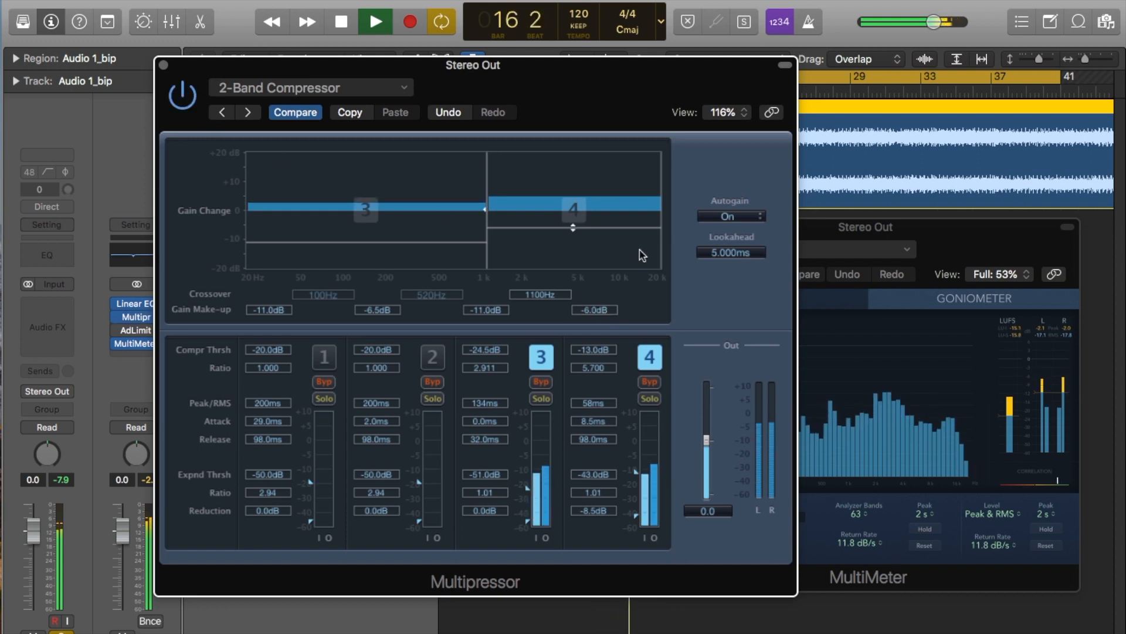
{"action": "scroll", "coordinate": [607, 315], "scroll_direction": "up", "scroll_amount": 3}
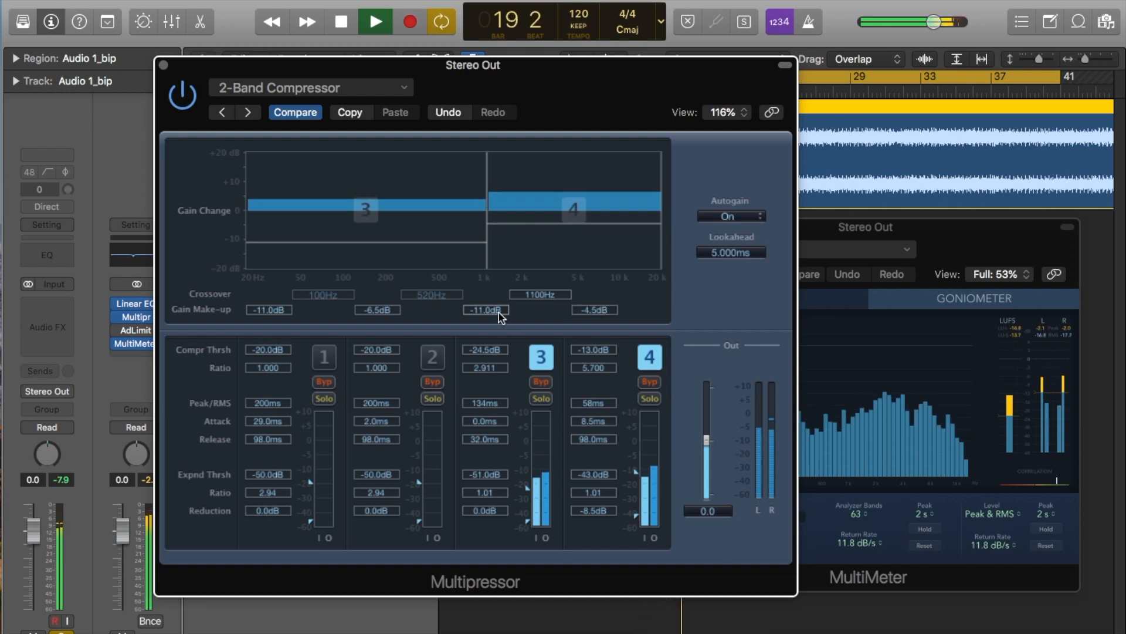
Set the gain make-up to -11.5 dB on band 3 and -5 dB on band 4, and compare against the bypassed compressor
{"action": "scroll", "coordinate": [501, 318], "scroll_direction": "down", "scroll_amount": 1}
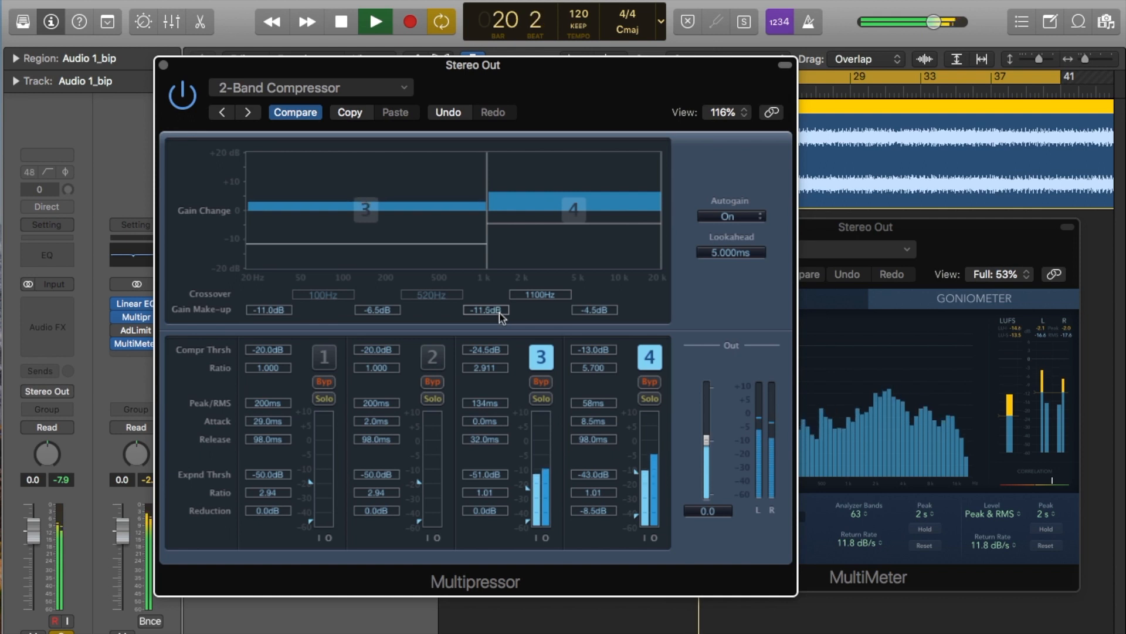
{"action": "scroll", "coordinate": [598, 317], "scroll_direction": "down", "scroll_amount": 1}
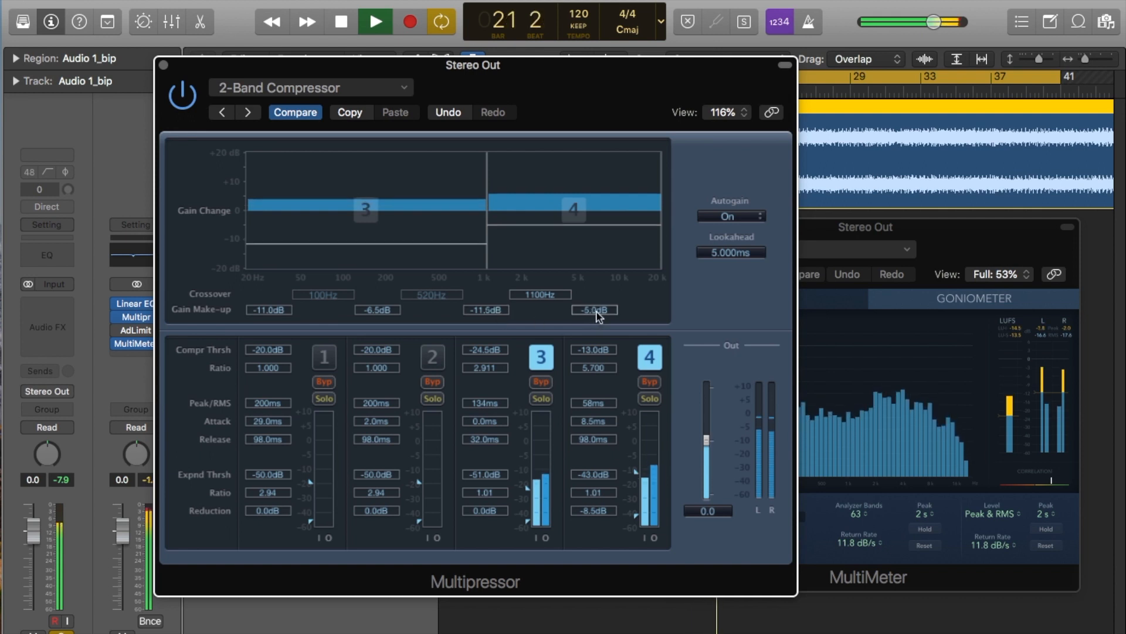
{"action": "left_click", "coordinate": [183, 104]}
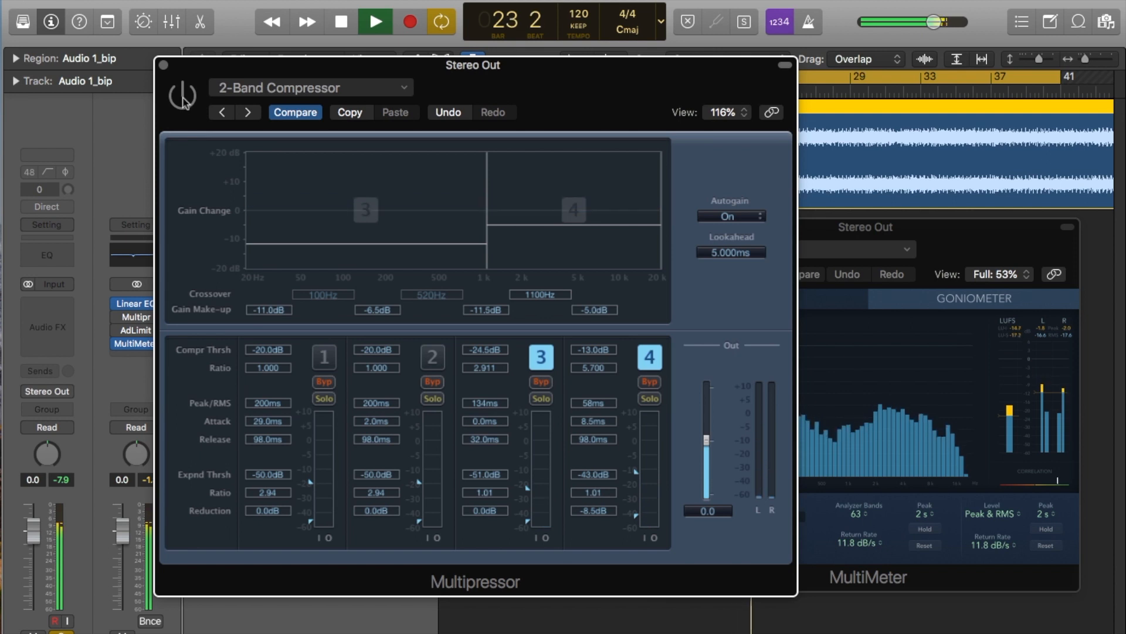
{"action": "left_click", "coordinate": [184, 104]}
Solo band 3, set its release to 31 ms, and return to the full mix
{"action": "left_click", "coordinate": [541, 398]}
{"action": "scroll", "coordinate": [498, 446], "scroll_direction": "down", "scroll_amount": 3}
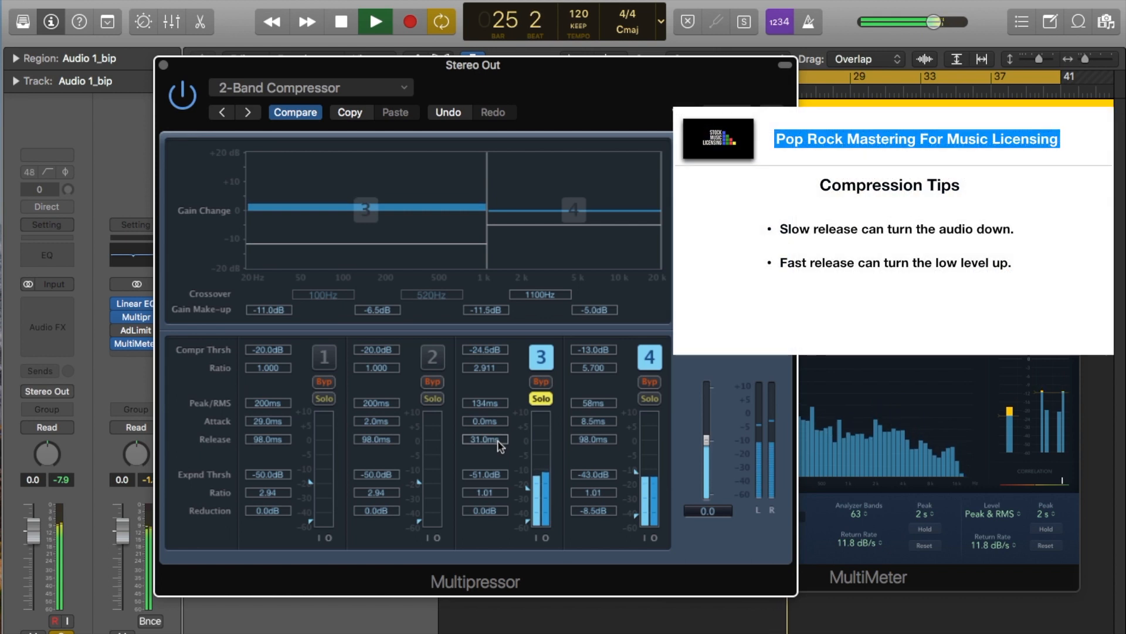
{"action": "scroll", "coordinate": [498, 446], "scroll_direction": "up", "scroll_amount": 2}
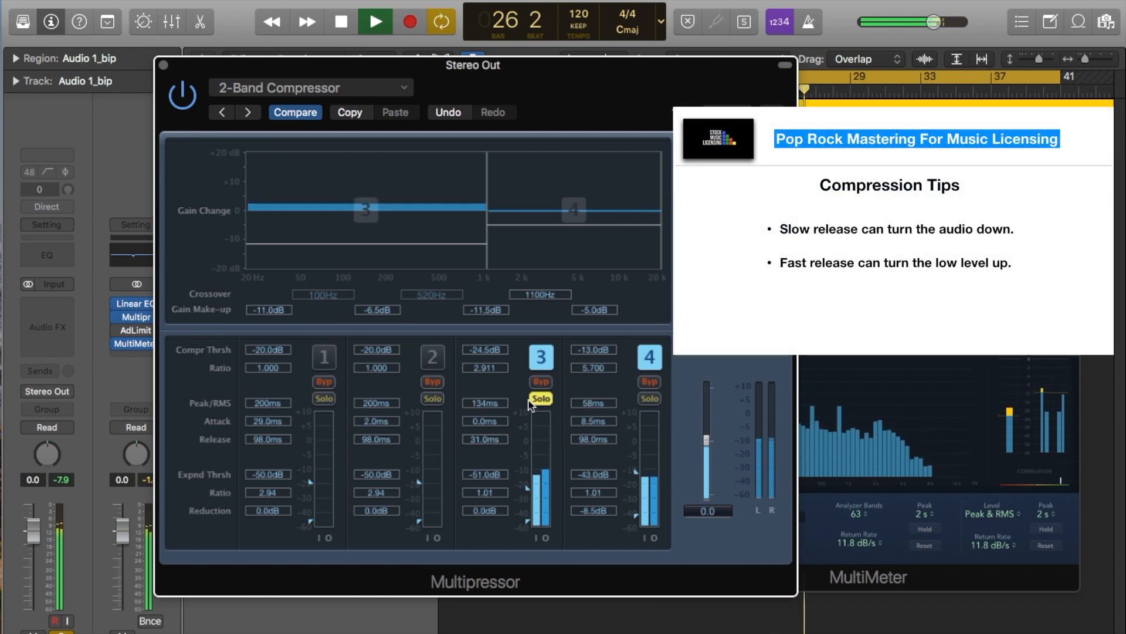
{"action": "left_click", "coordinate": [541, 398]}
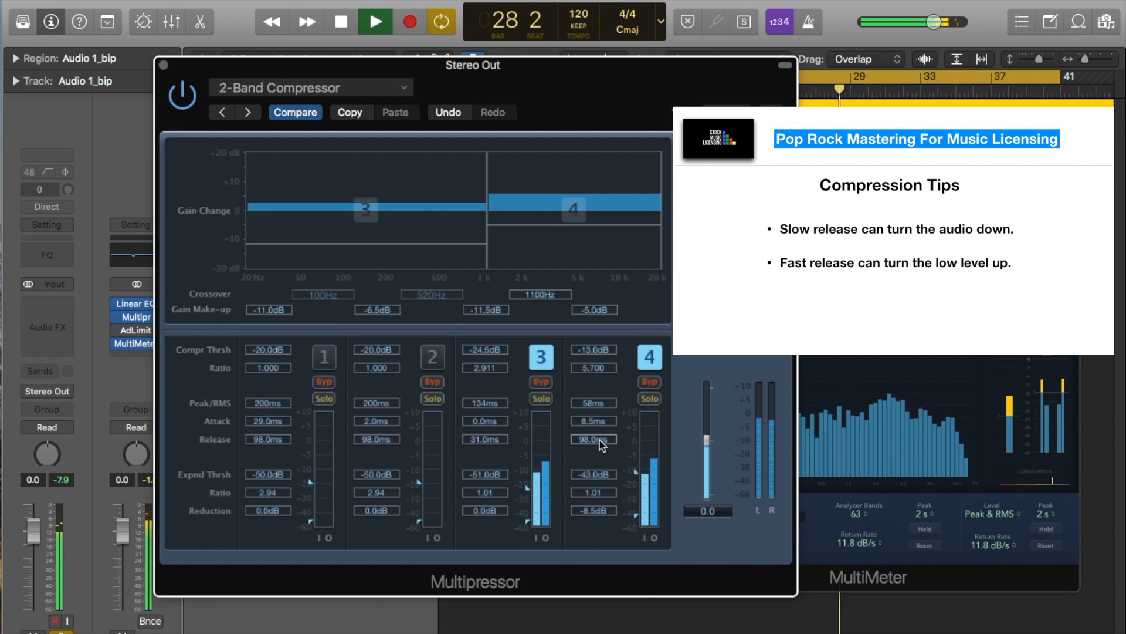
Shorten the attack of band 4 to 8 ms and lower its gain make-up to -6 dB
{"action": "scroll", "coordinate": [600, 424], "scroll_direction": "down", "scroll_amount": 1}
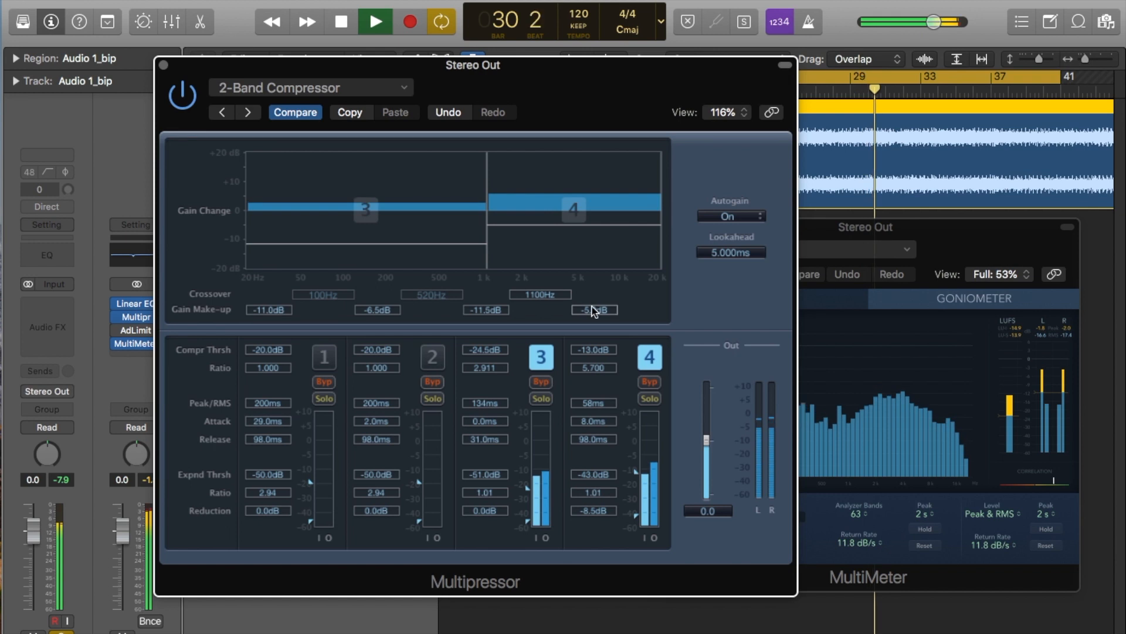
{"action": "scroll", "coordinate": [595, 309], "scroll_direction": "down", "scroll_amount": 2}
Raise the gain make-up of band 3 to -11 dB while comparing the mix with the compressor bypassed and enabled
{"action": "left_click", "coordinate": [183, 99]}
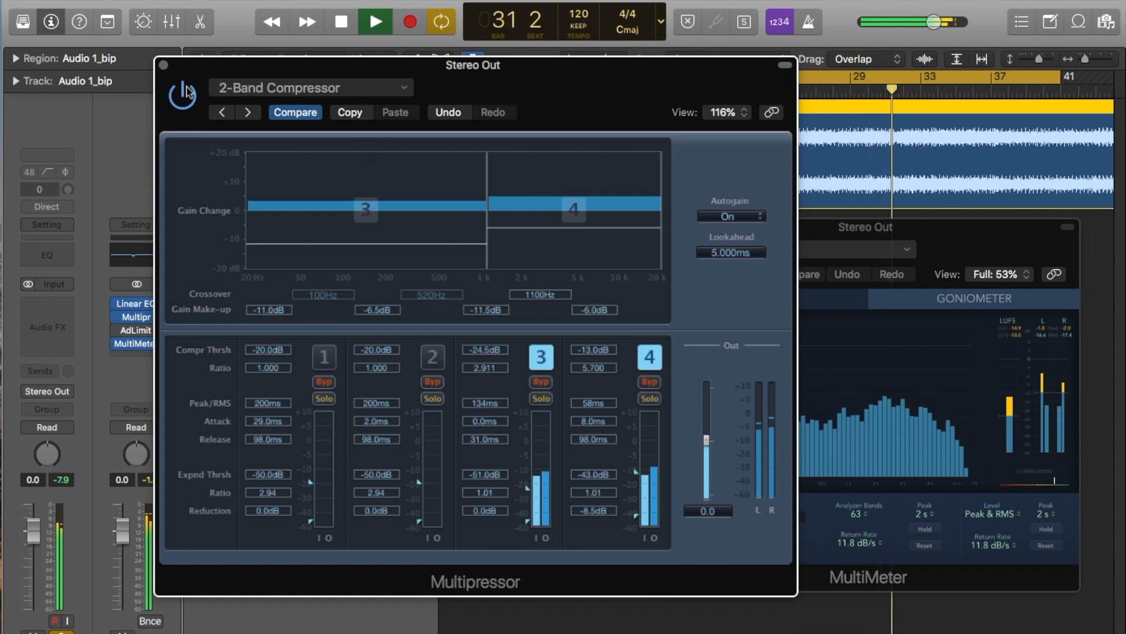
{"action": "left_click", "coordinate": [187, 98]}
{"action": "scroll", "coordinate": [480, 310], "scroll_direction": "up", "scroll_amount": 1}
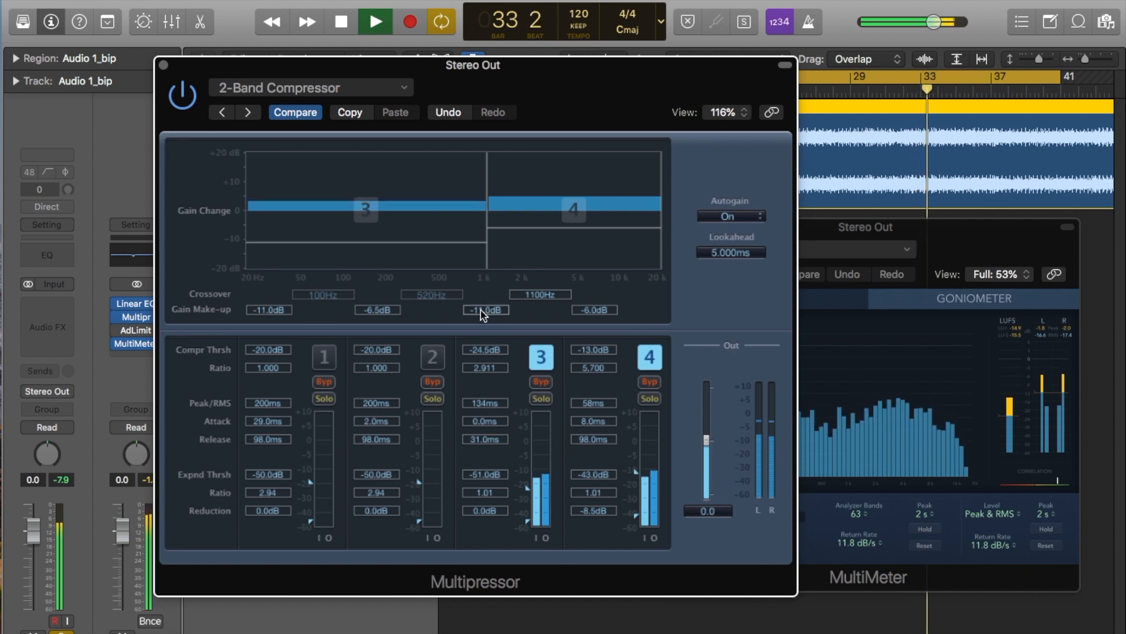
{"action": "left_click", "coordinate": [182, 98]}
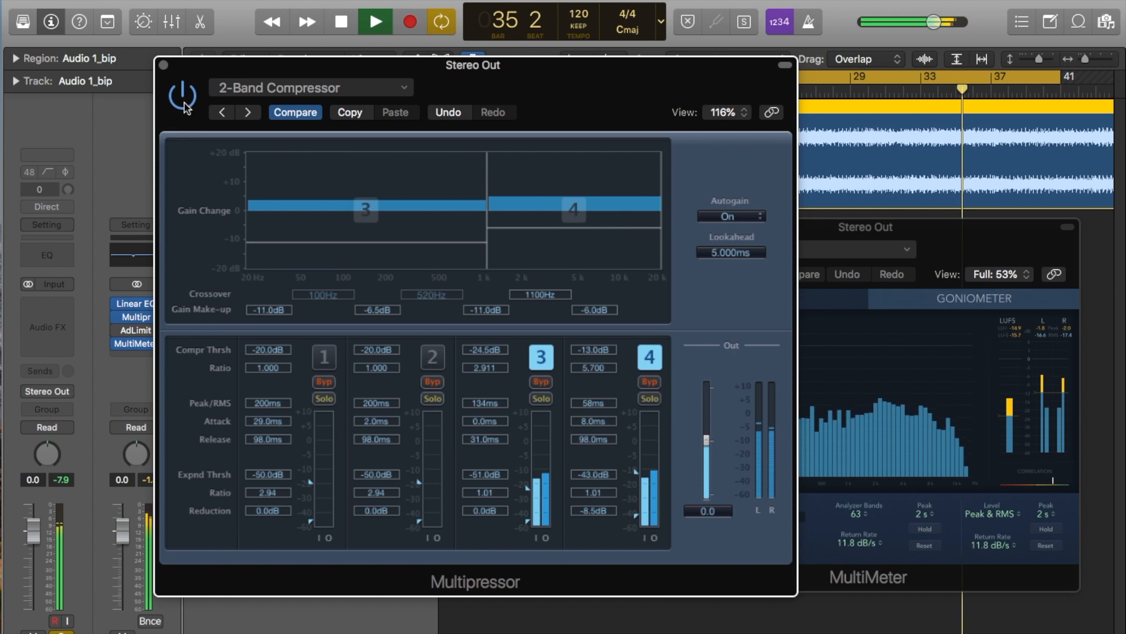
Close the Multipressor window and compare the playing mix with the Linear EQ and Multipressor inserts bypassed and re-enabled
{"action": "left_click", "coordinate": [163, 65]}
{"action": "left_click", "coordinate": [364, 26]}
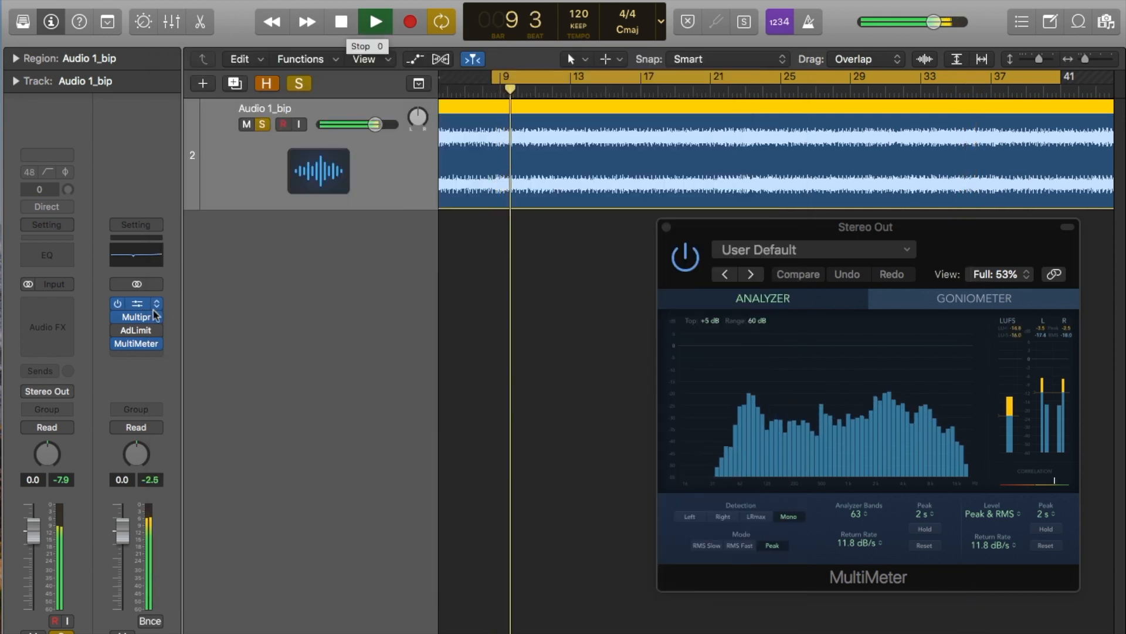
{"action": "mouse_move", "coordinate": [116, 320]}
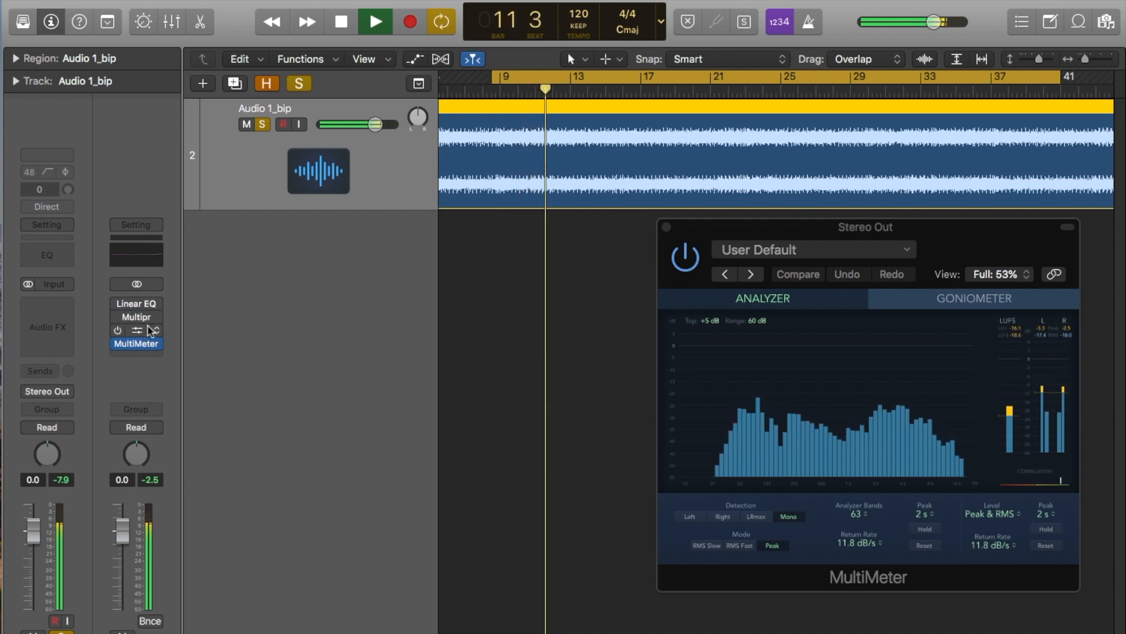
{"action": "left_click", "coordinate": [119, 304]}
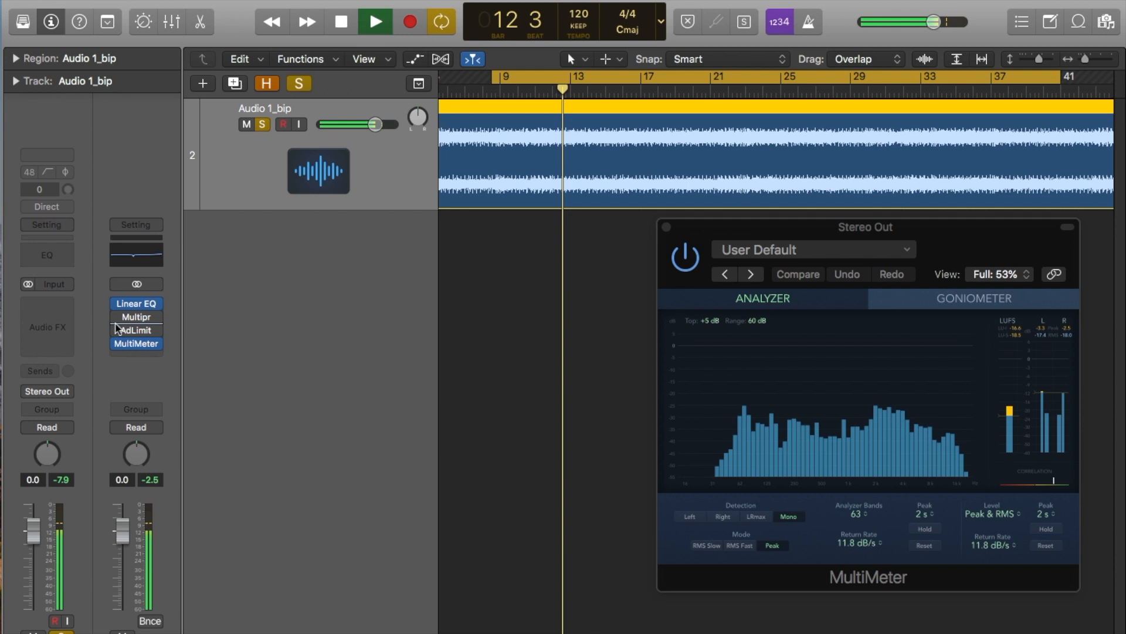
{"action": "left_click", "coordinate": [119, 317]}
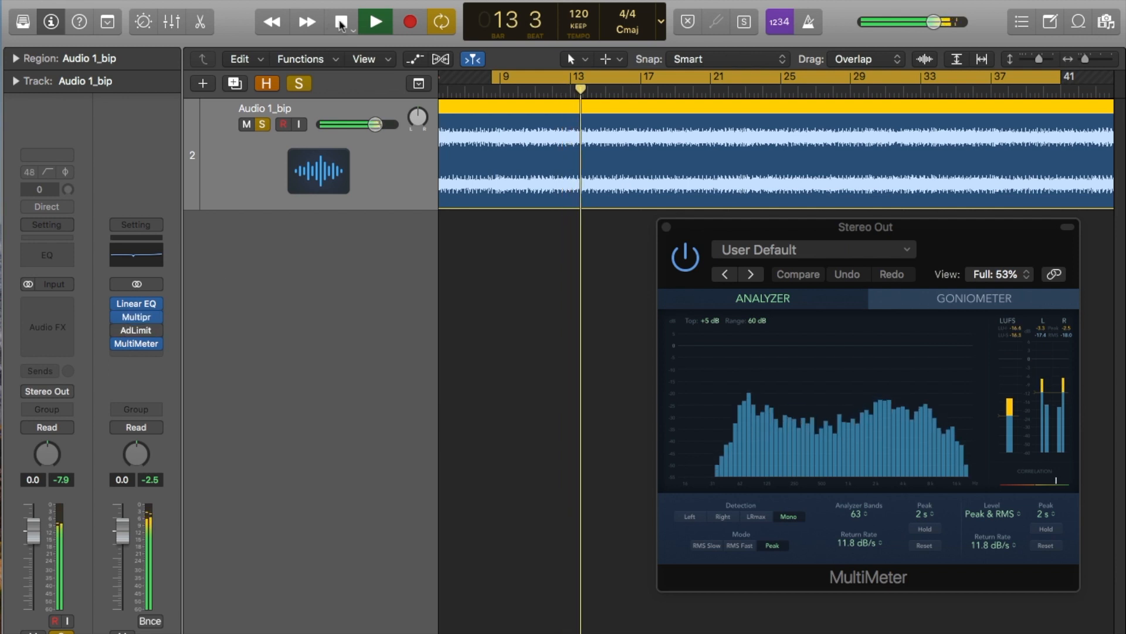
Stop playback and check the Multipressor settings on the stereo output, leaving its window closed
{"action": "key", "text": "space"}
{"action": "left_click", "coordinate": [137, 318]}
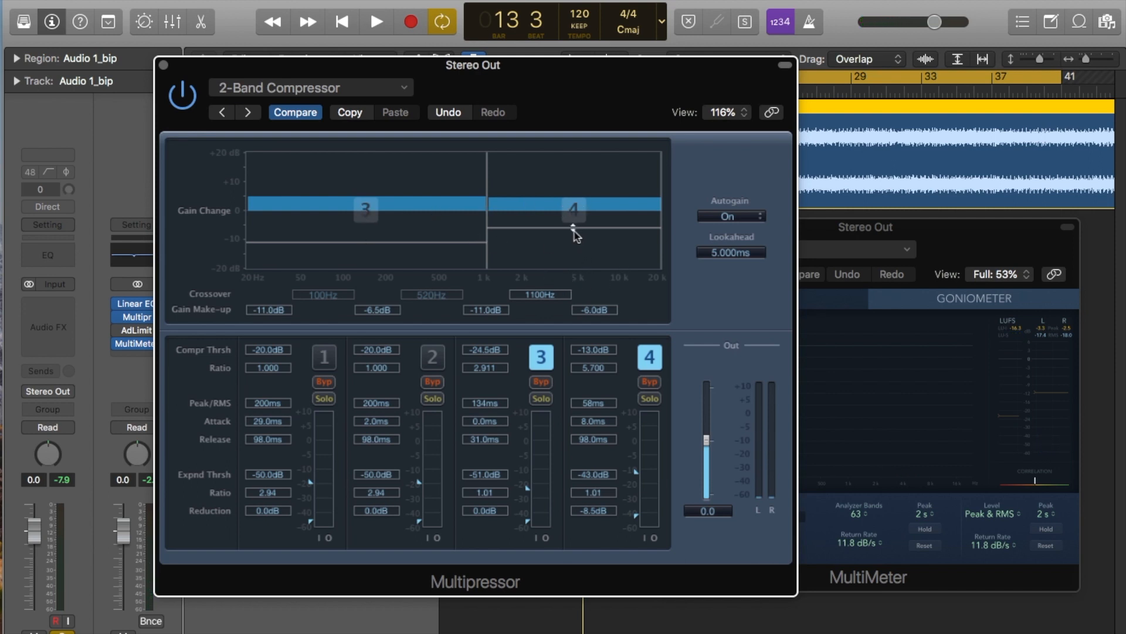
{"action": "left_click", "coordinate": [165, 66]}
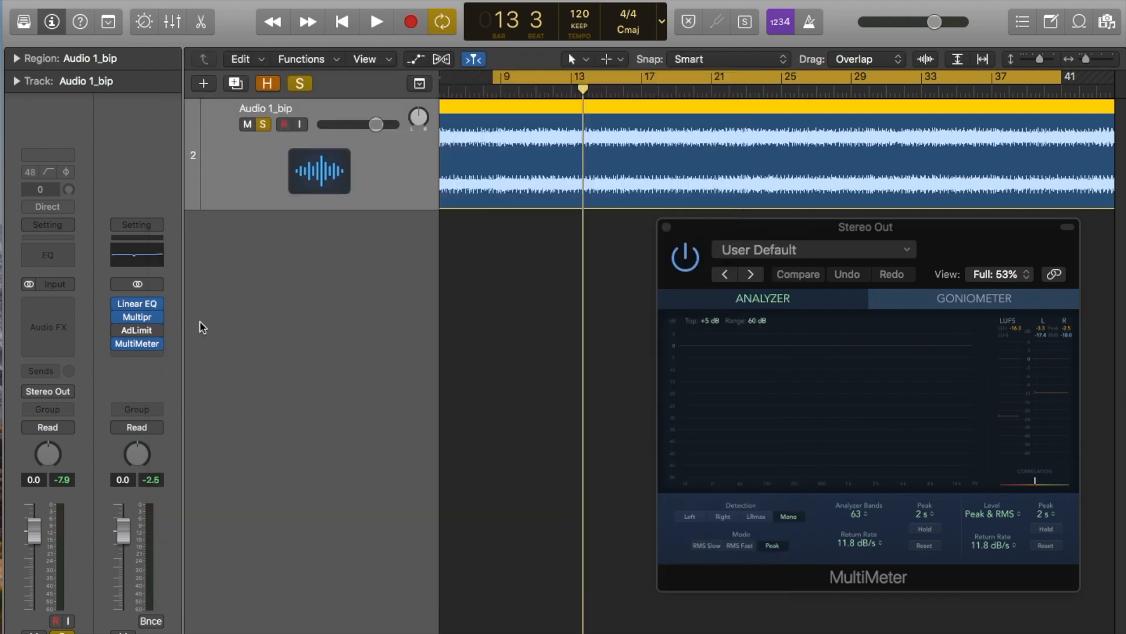
Enable the Adaptive Limiter on the stereo output and set its out ceiling to -0.1 dB
{"action": "left_click", "coordinate": [137, 333]}
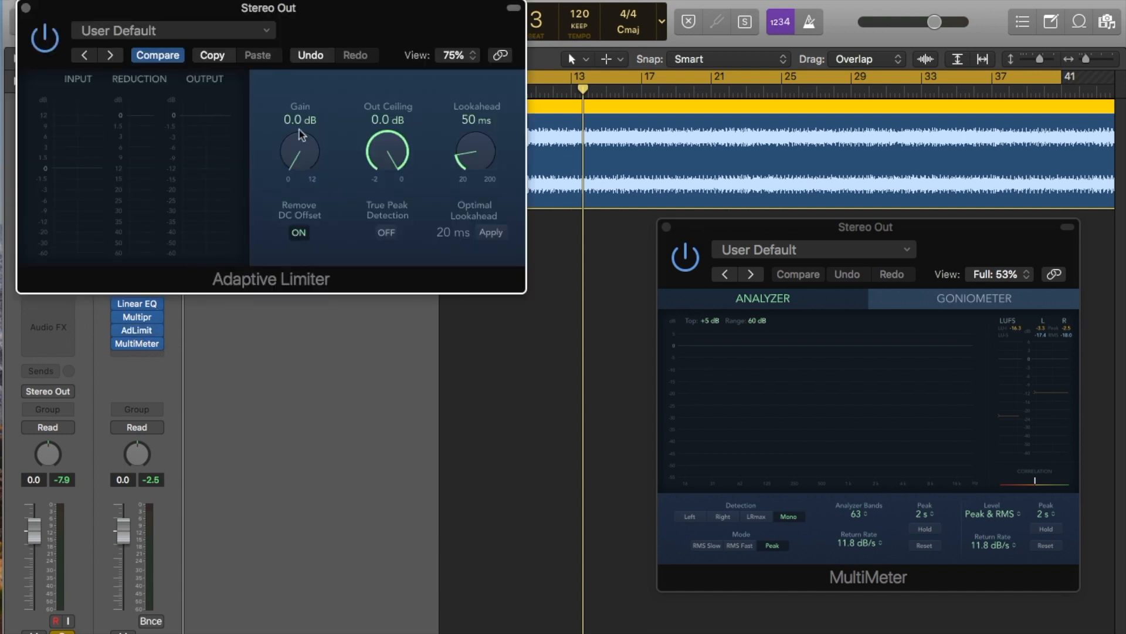
{"action": "left_click_drag", "start_coordinate": [385, 163], "coordinate": [389, 164]}
{"action": "left_click_drag", "start_coordinate": [331, 18], "coordinate": [471, 114]}
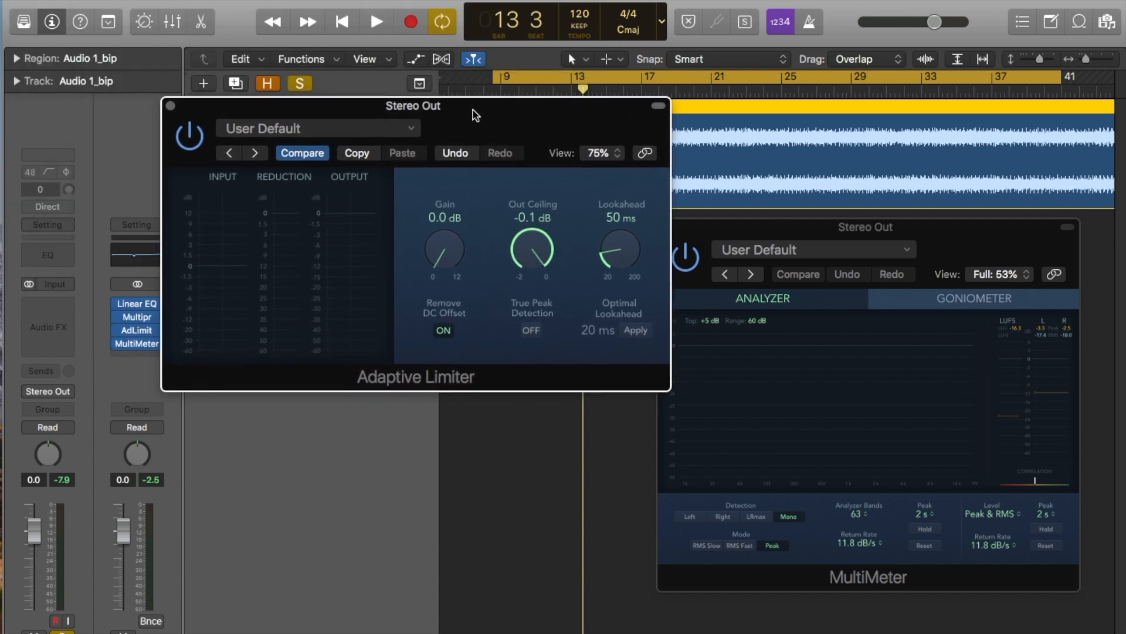
{"action": "left_click_drag", "start_coordinate": [482, 115], "coordinate": [466, 111]}
Play the track and fine-tune the Adaptive Limiter's gain to 3.9 dB
{"action": "left_click", "coordinate": [375, 22]}
{"action": "mouse_move", "coordinate": [424, 266]}
{"action": "left_mouse_down"}
{"action": "mouse_move", "coordinate": [426, 226]}
{"action": "mouse_move", "coordinate": [424, 253]}
{"action": "mouse_move", "coordinate": [427, 244]}
{"action": "left_mouse_up"}
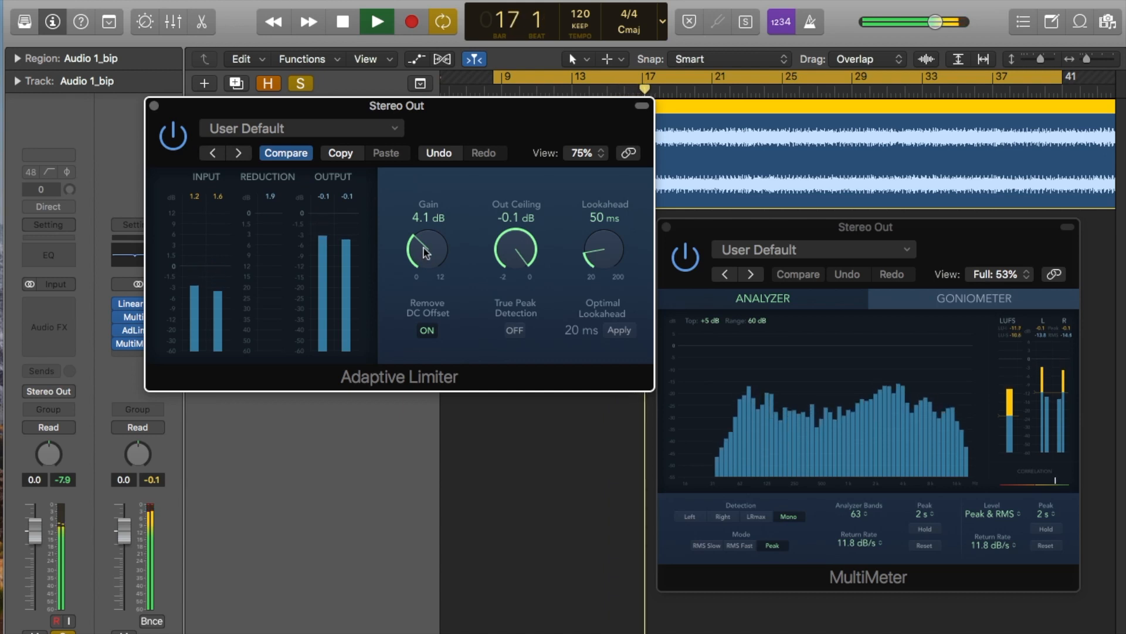
{"action": "left_click_drag", "start_coordinate": [422, 249], "coordinate": [424, 246]}
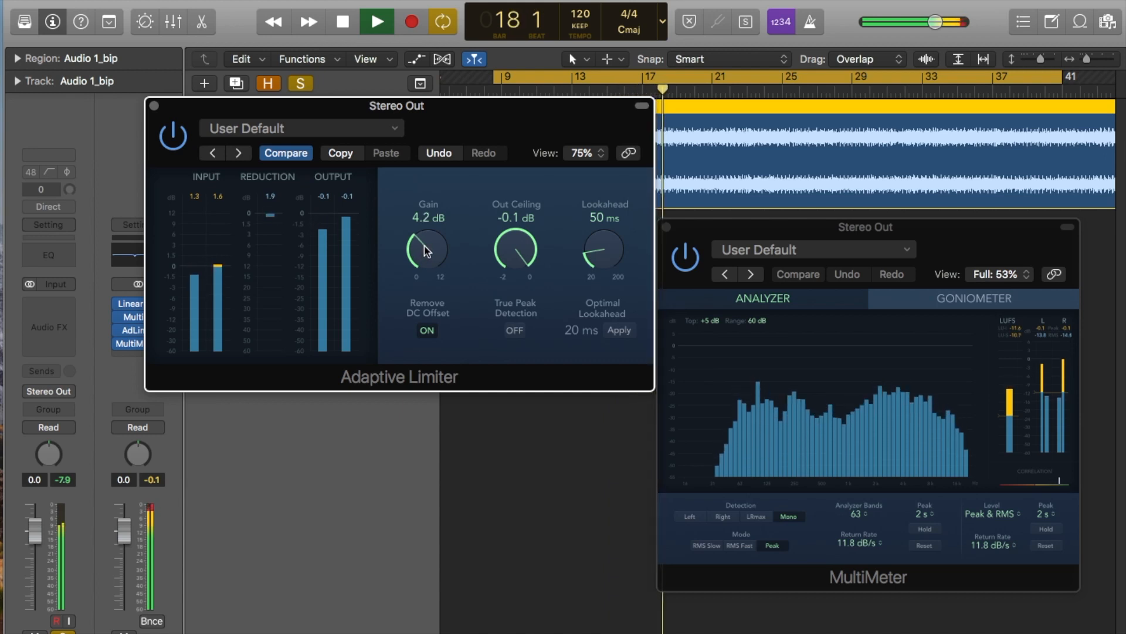
{"action": "left_click_drag", "start_coordinate": [423, 246], "coordinate": [424, 251]}
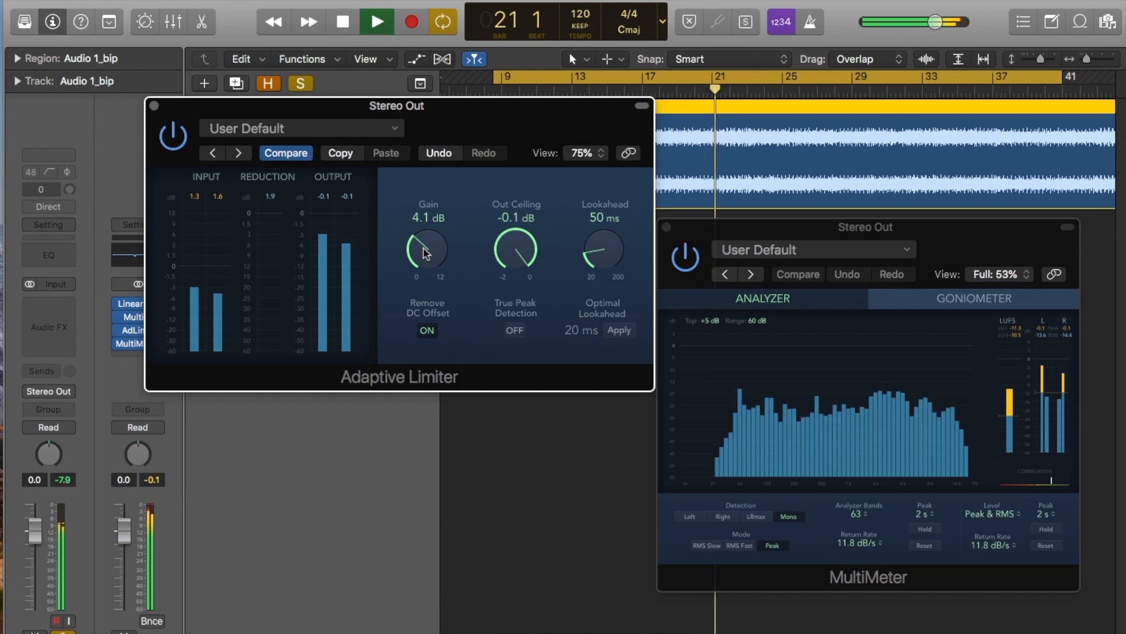
{"action": "left_click_drag", "start_coordinate": [424, 248], "coordinate": [425, 256]}
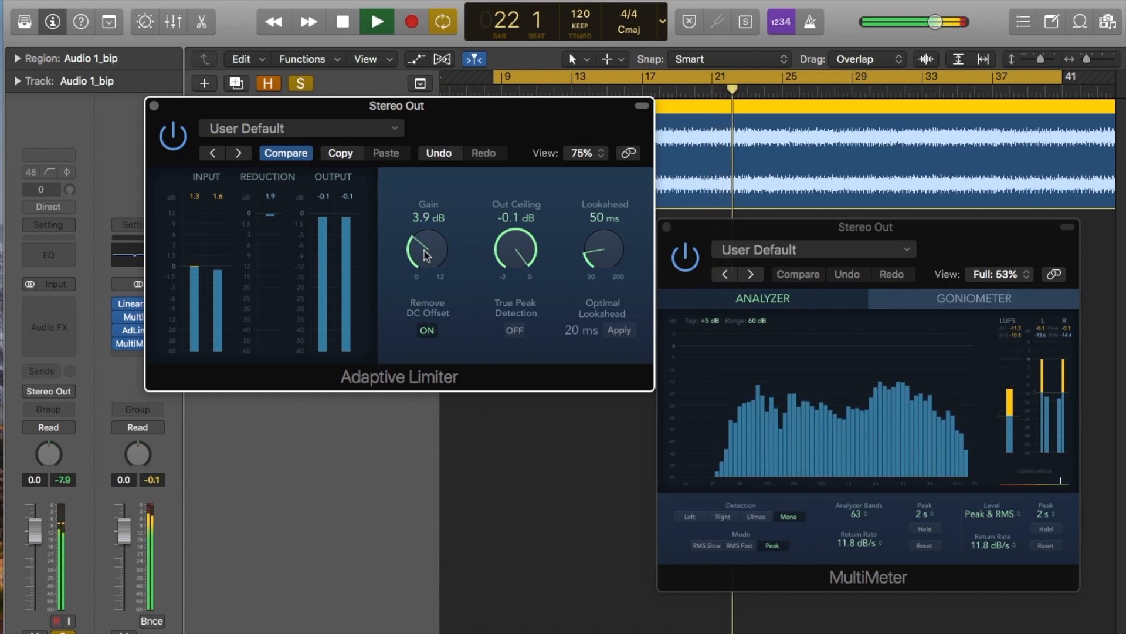
Compare the playing mix with the Adaptive Limiter bypassed and re-enabled, and stop playback
{"action": "left_click_drag", "start_coordinate": [224, 117], "coordinate": [225, 211]}
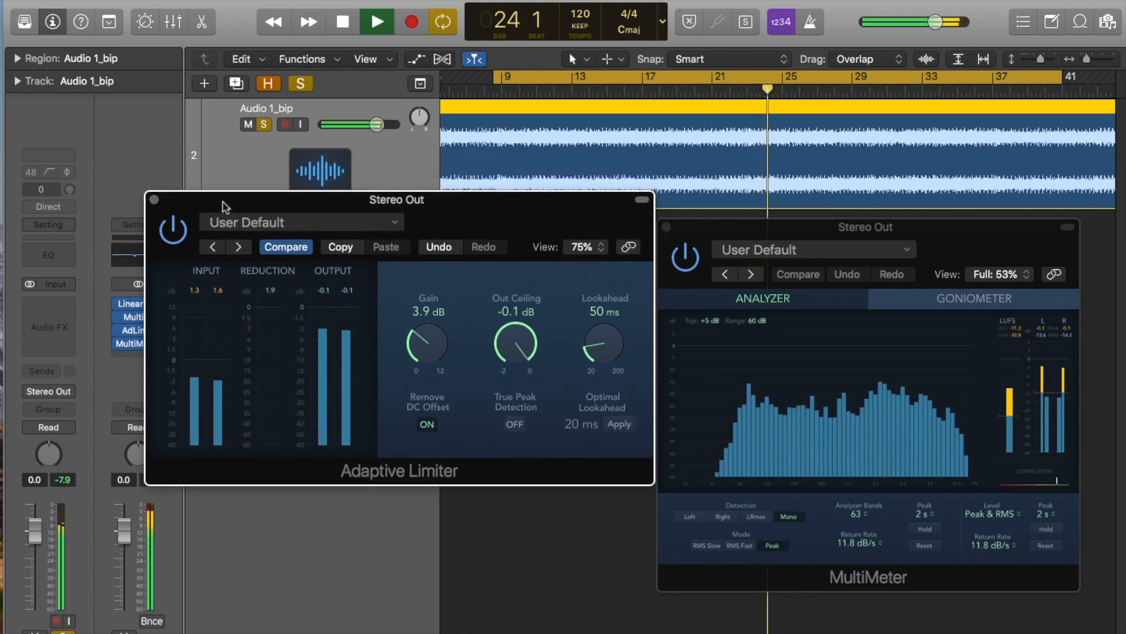
{"action": "left_click", "coordinate": [174, 230]}
{"action": "left_click", "coordinate": [174, 229]}
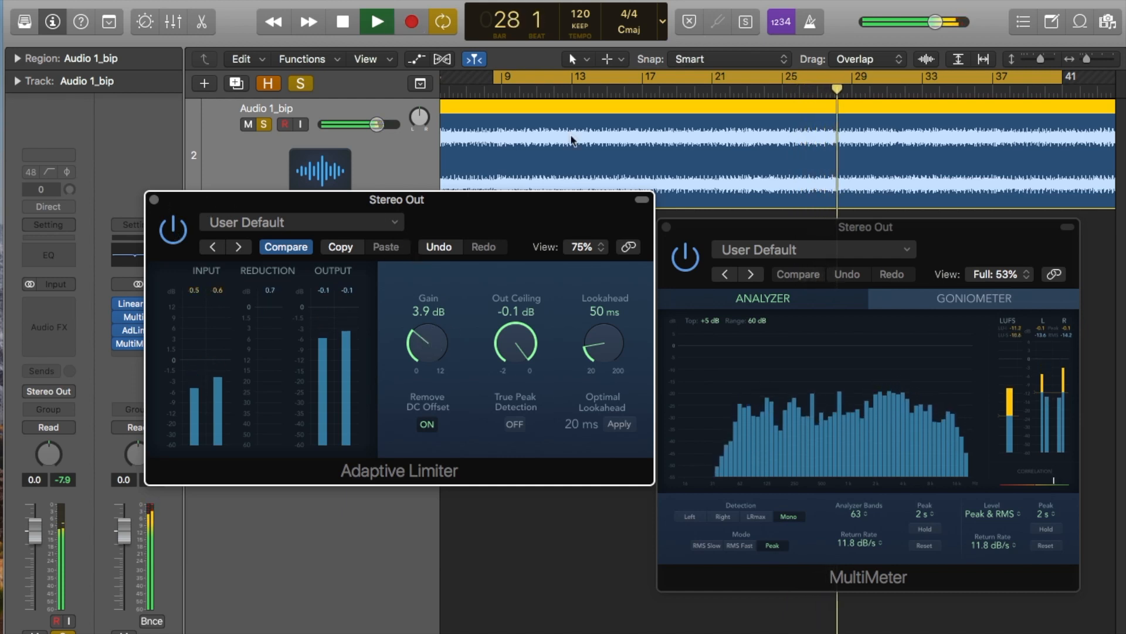
{"action": "left_click", "coordinate": [347, 25]}
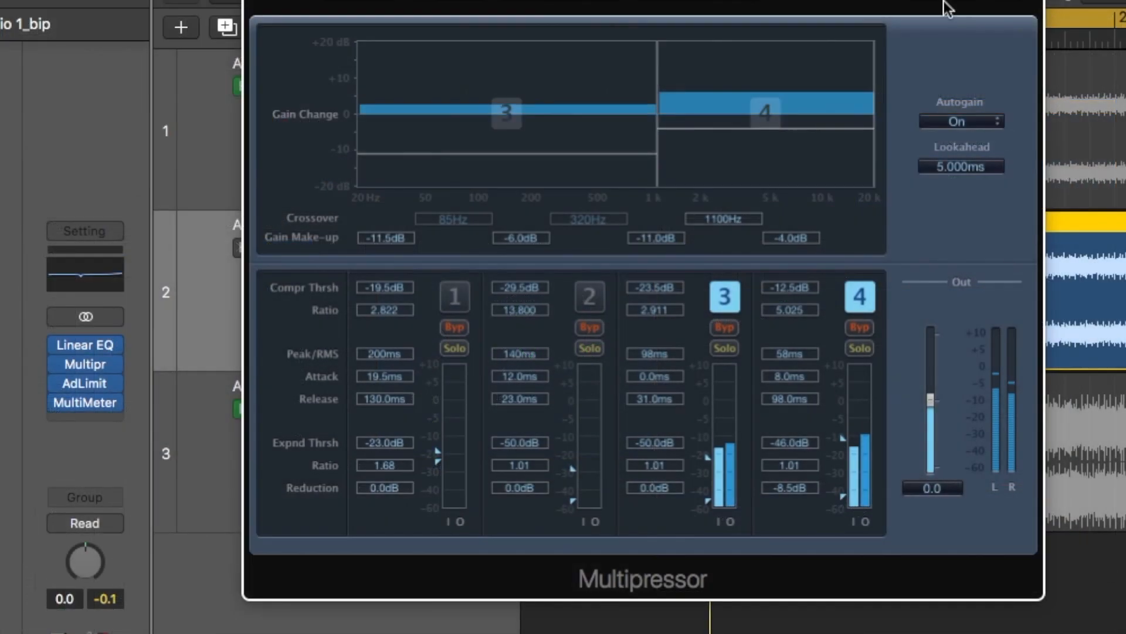
Bypass the Adaptive Limiter and repeatedly compare the playing mix with the Multipressor bypassed and enabled
{"action": "left_click_drag", "start_coordinate": [945, 0], "coordinate": [1023, 31]}
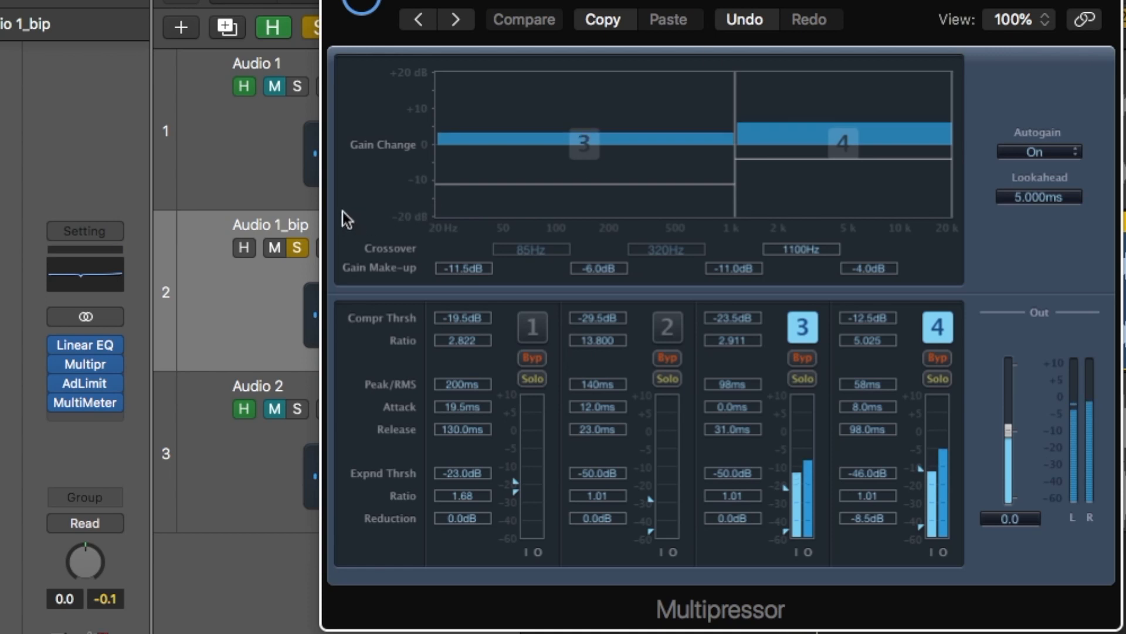
{"action": "left_click", "coordinate": [57, 384]}
{"action": "mouse_move", "coordinate": [58, 361]}
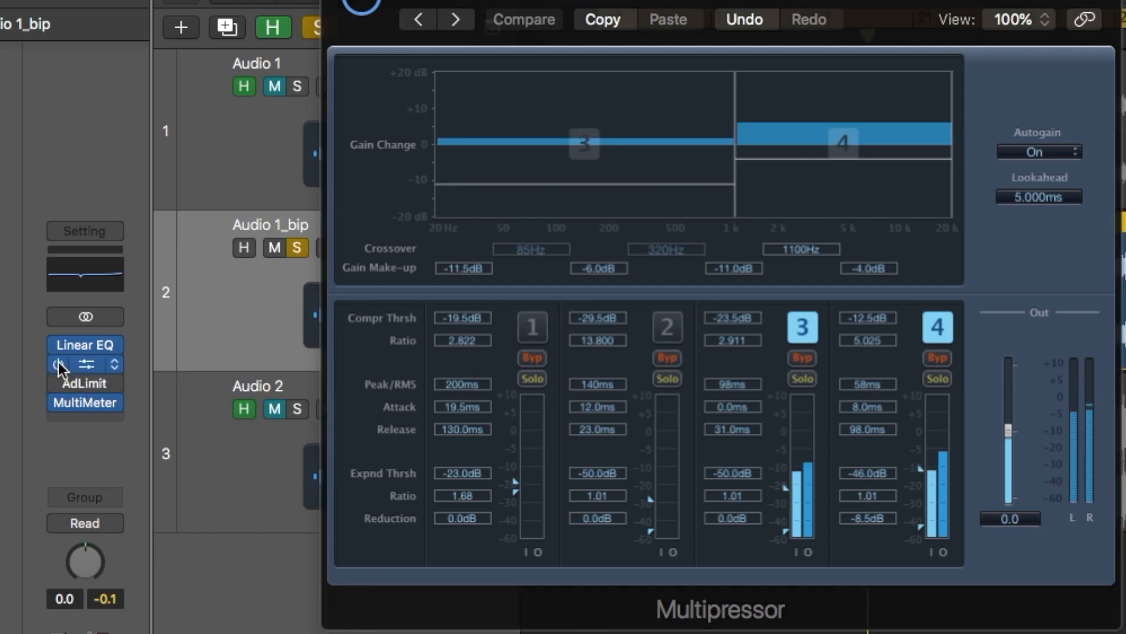
{"action": "left_click", "coordinate": [364, 2]}
{"action": "left_click", "coordinate": [364, 2]}
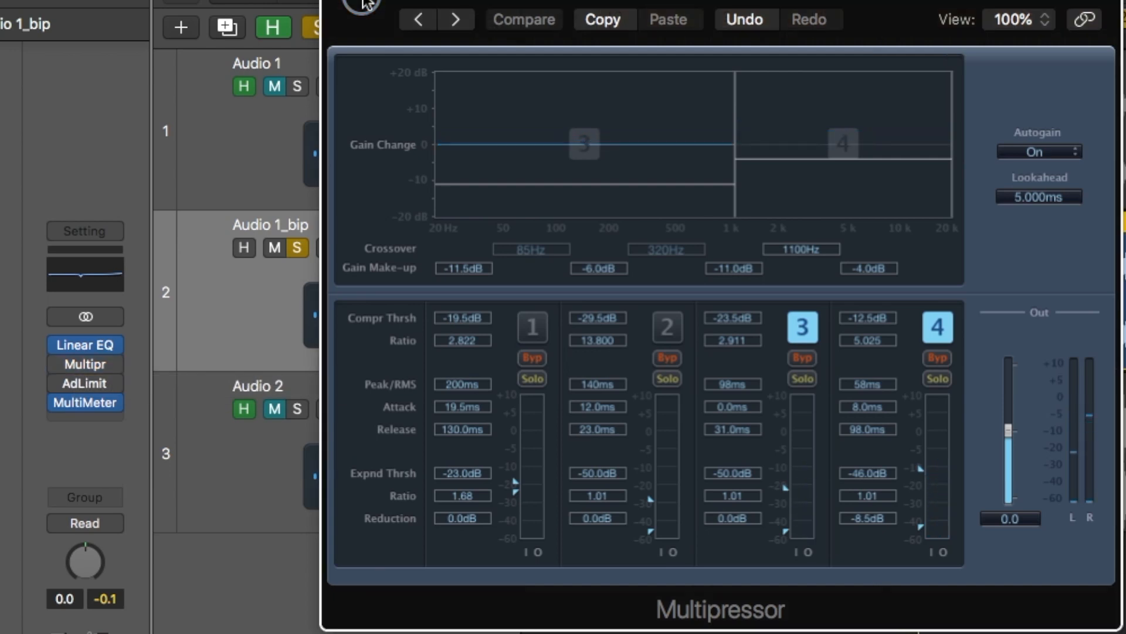
{"action": "left_click", "coordinate": [364, 3]}
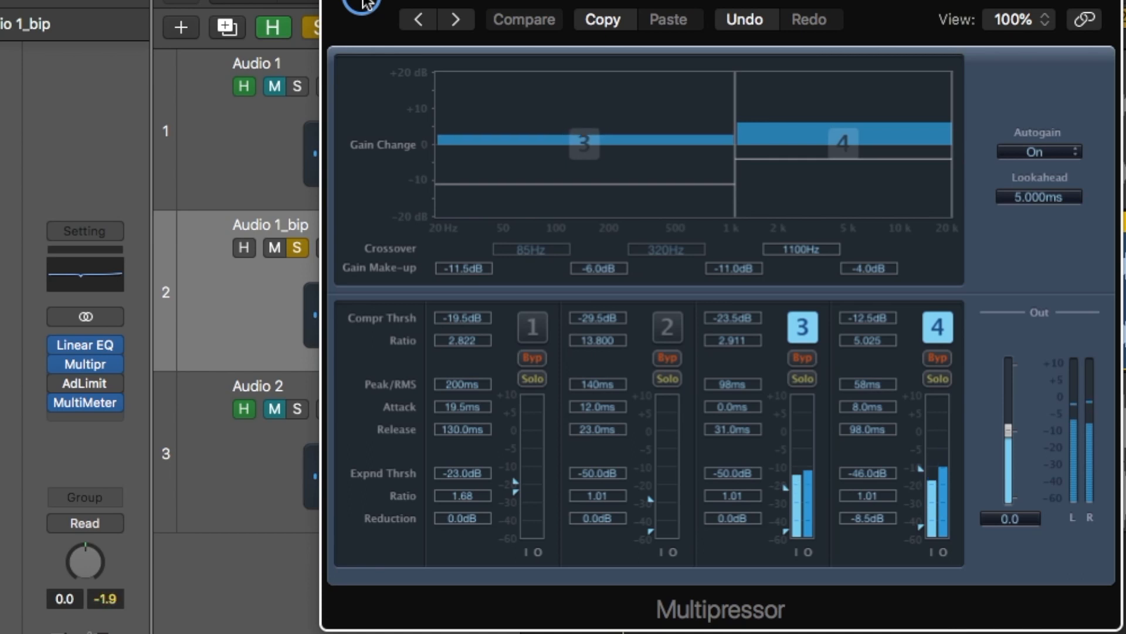
{"action": "left_click", "coordinate": [364, 3]}
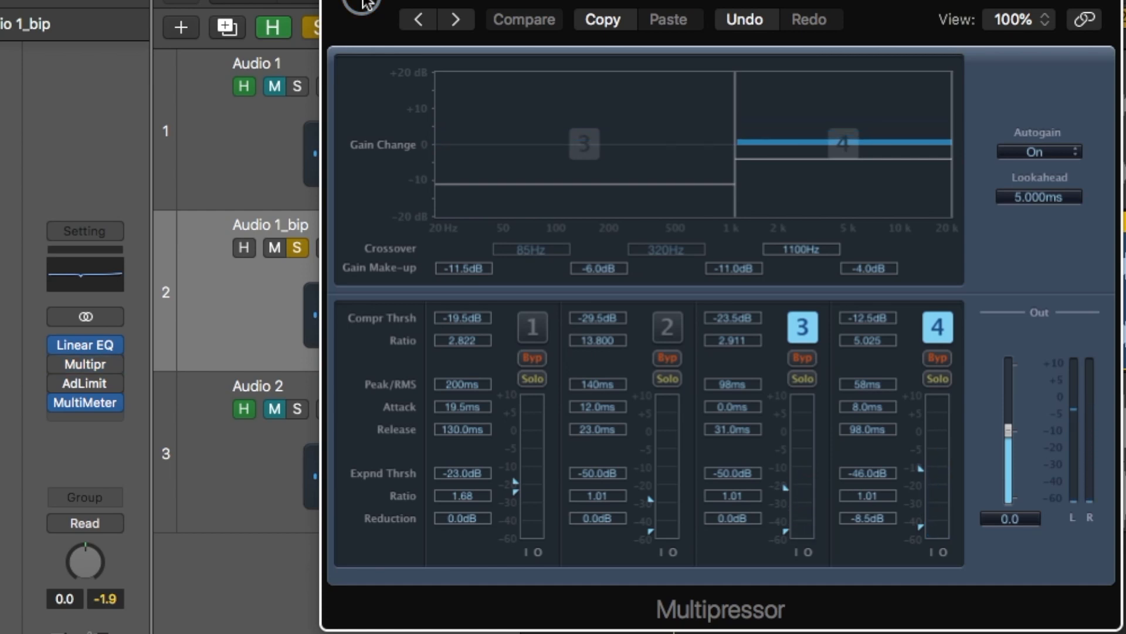
{"action": "left_click", "coordinate": [364, 4]}
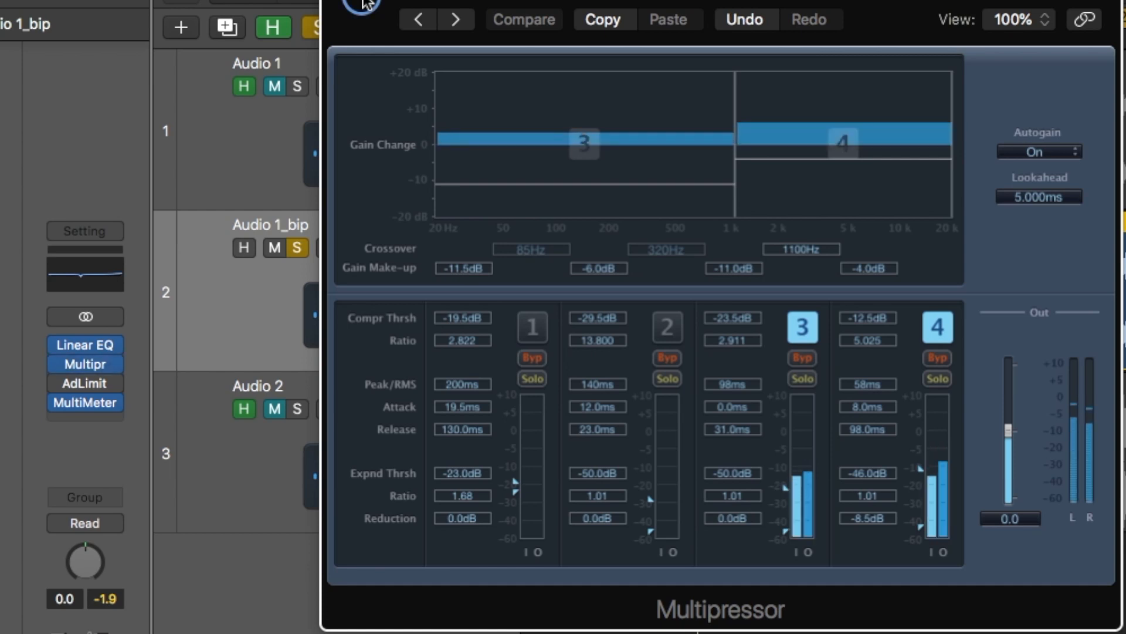
{"action": "left_click", "coordinate": [363, 4]}
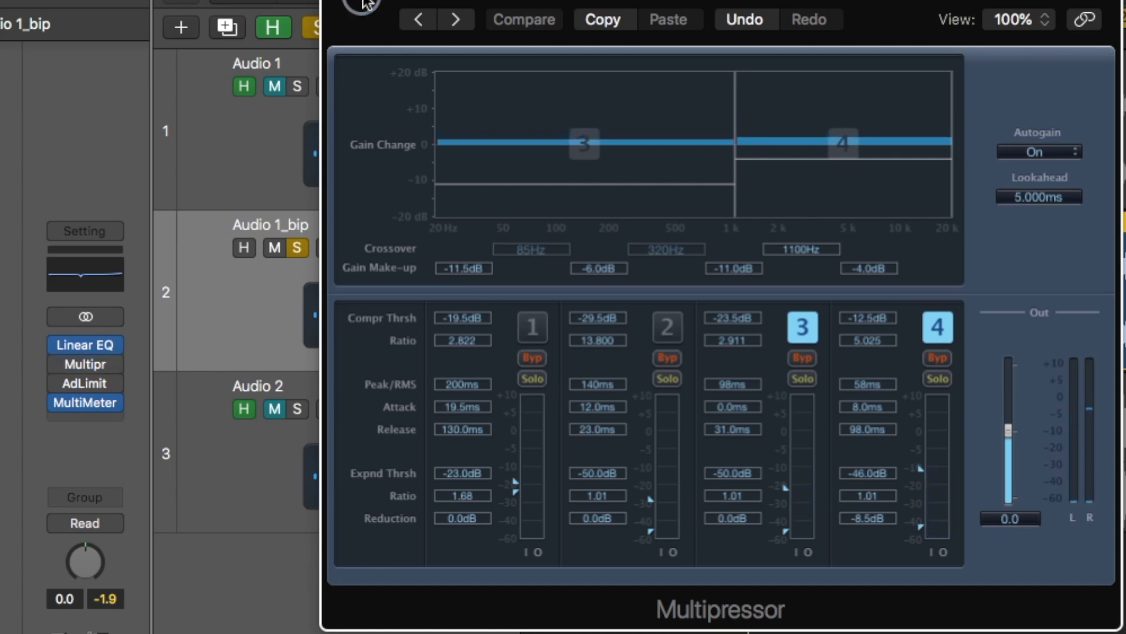
{"action": "left_click", "coordinate": [364, 3]}
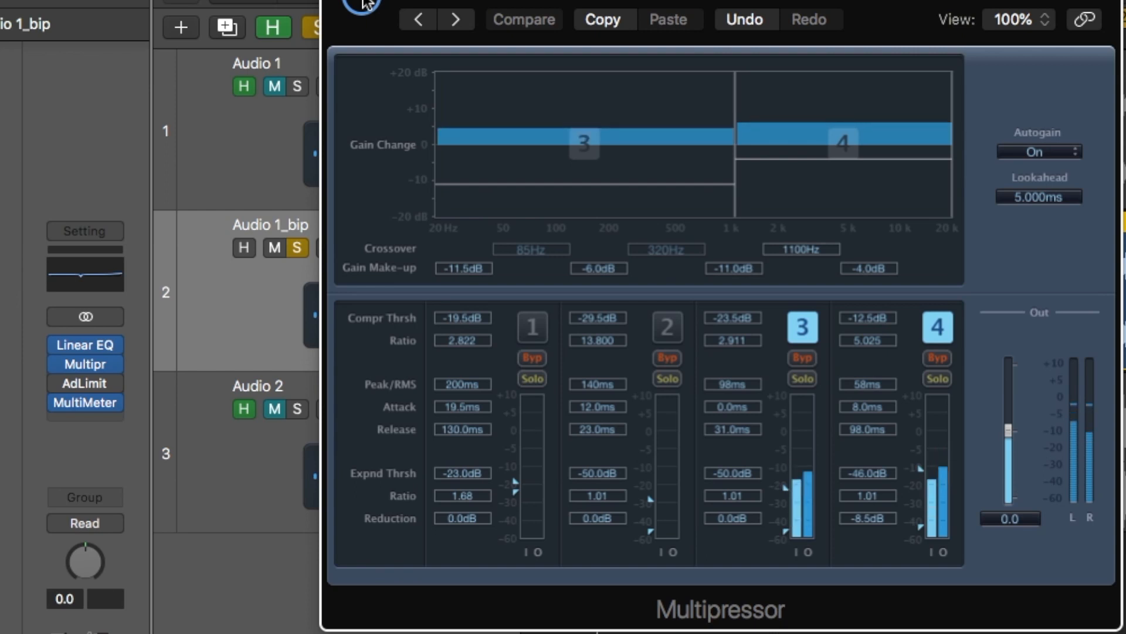
{"action": "left_click", "coordinate": [363, 4]}
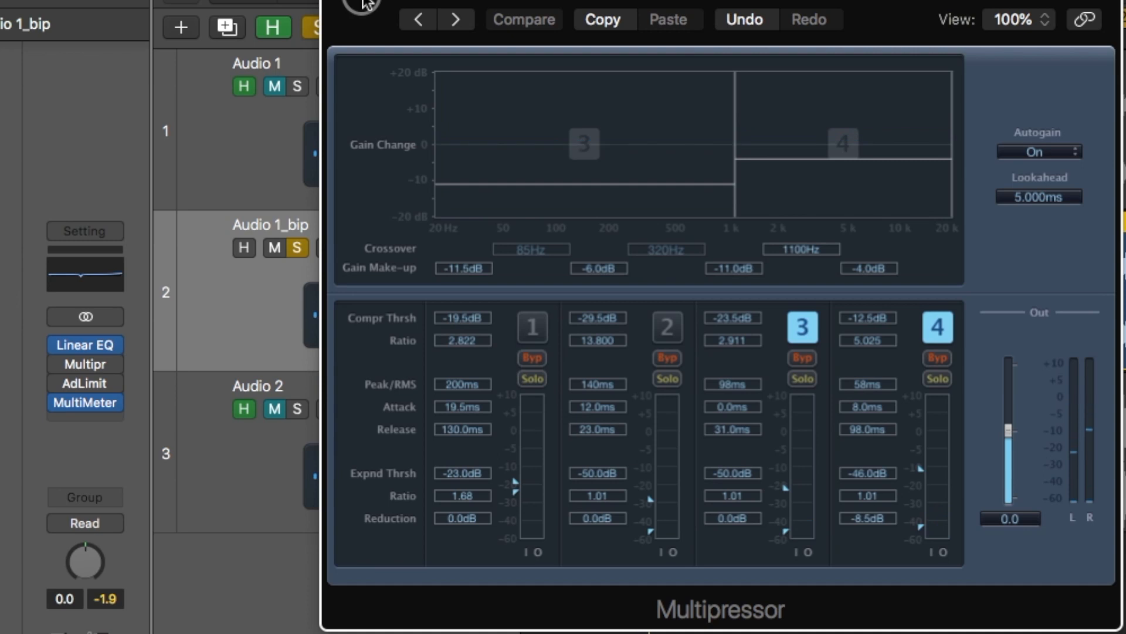
{"action": "left_click", "coordinate": [363, 4]}
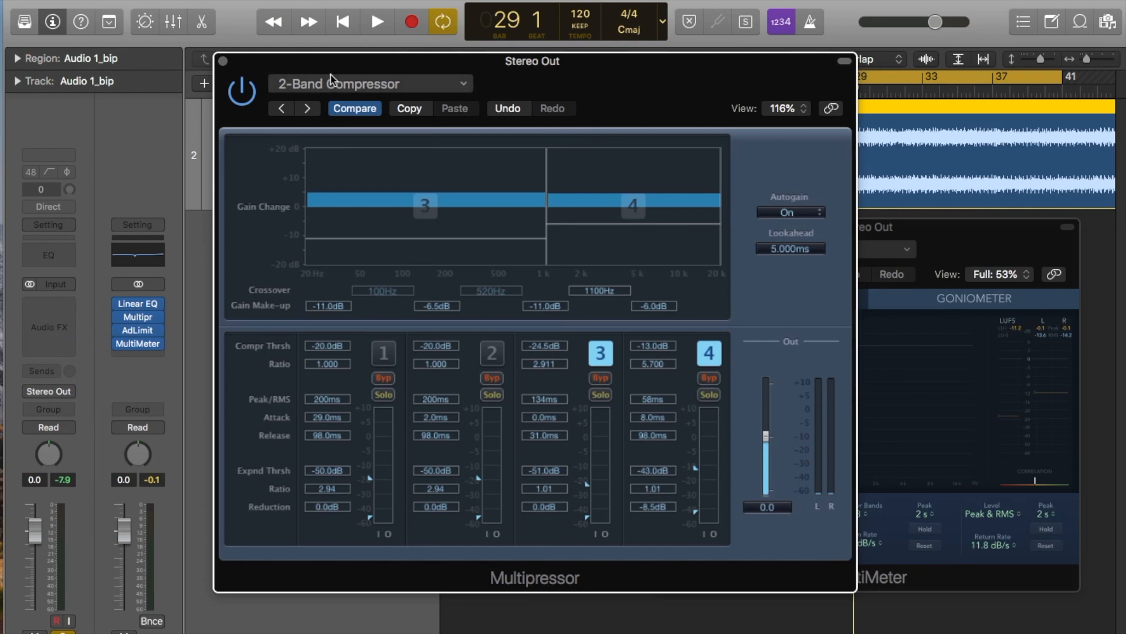
Close the Multipressor window and bypass the Adaptive Limiter, Multipressor and Linear EQ during playback to hear the unprocessed mix
{"action": "left_click", "coordinate": [224, 61]}
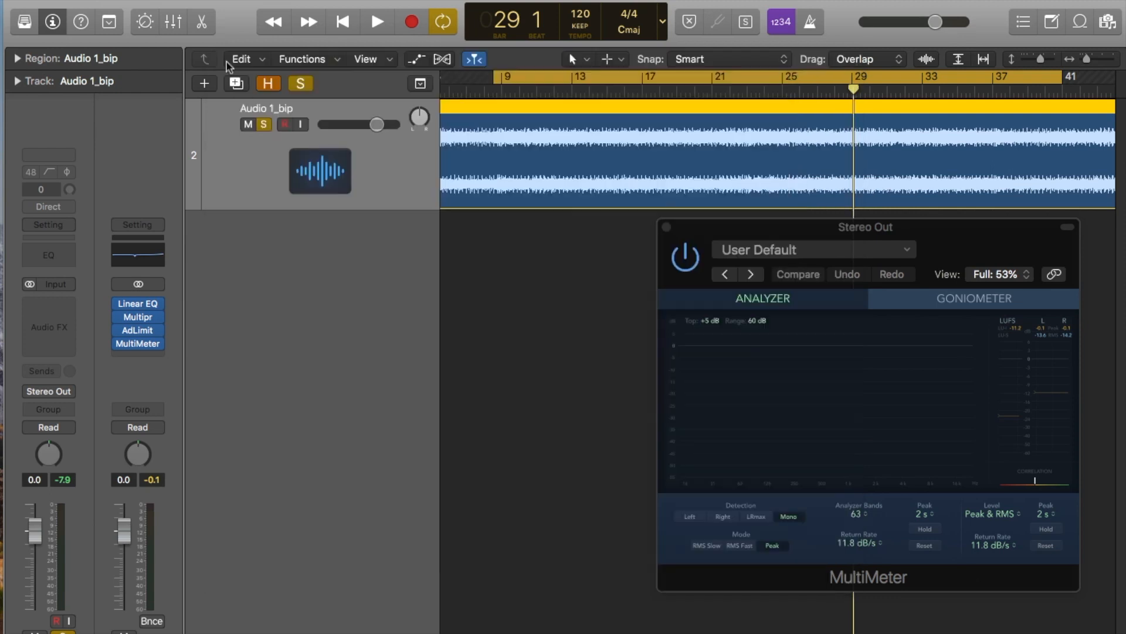
{"action": "key", "text": "space"}
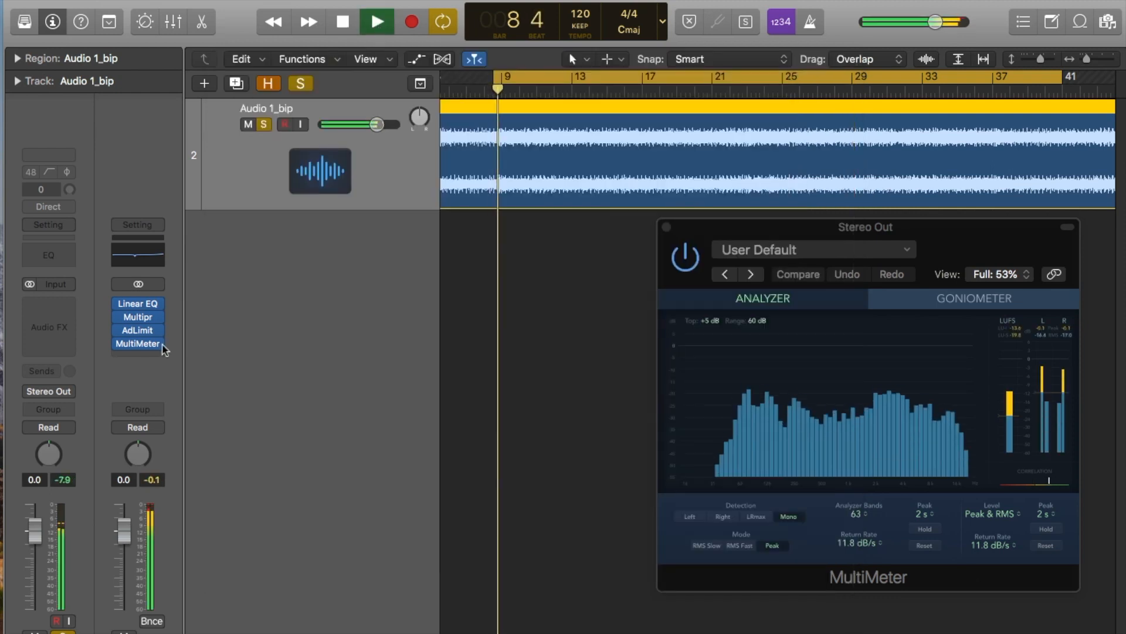
{"action": "left_click", "coordinate": [119, 330]}
{"action": "left_click", "coordinate": [119, 318]}
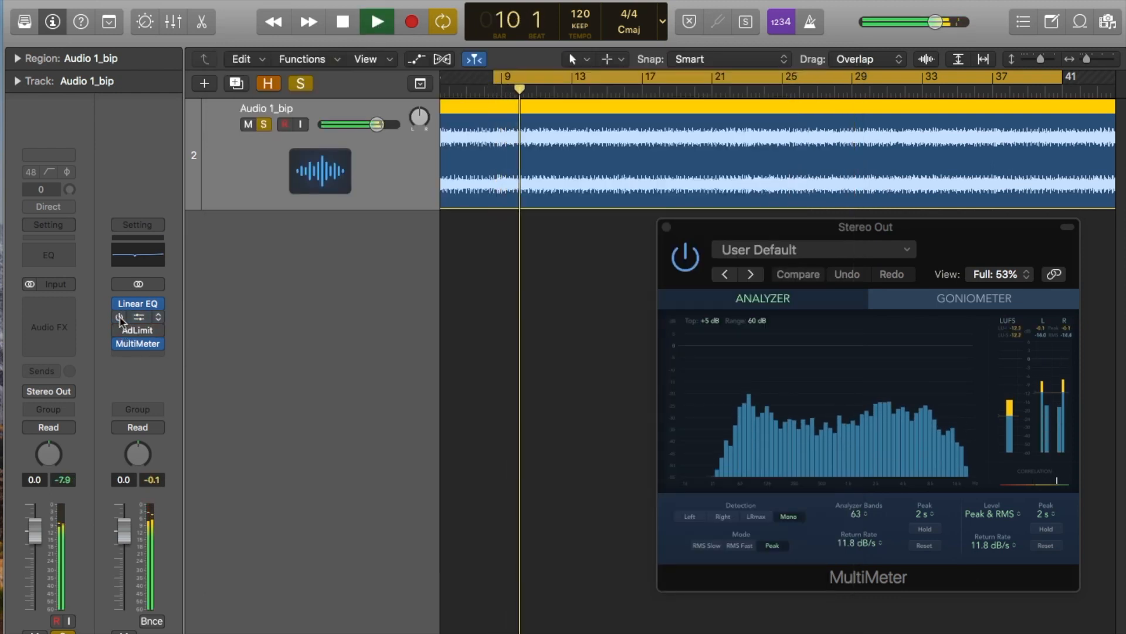
{"action": "left_click", "coordinate": [119, 304]}
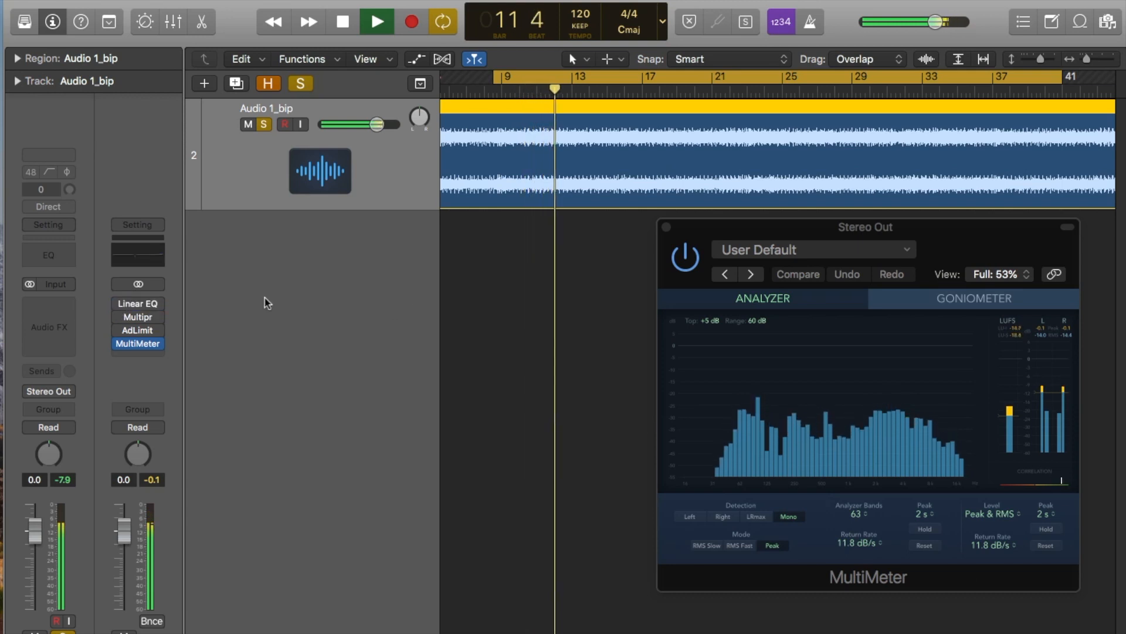
Reposition the MultiMeter window, enlarge its view to 67%, and restart playback from the start of the loop
{"action": "left_click_drag", "start_coordinate": [699, 233], "coordinate": [474, 97]}
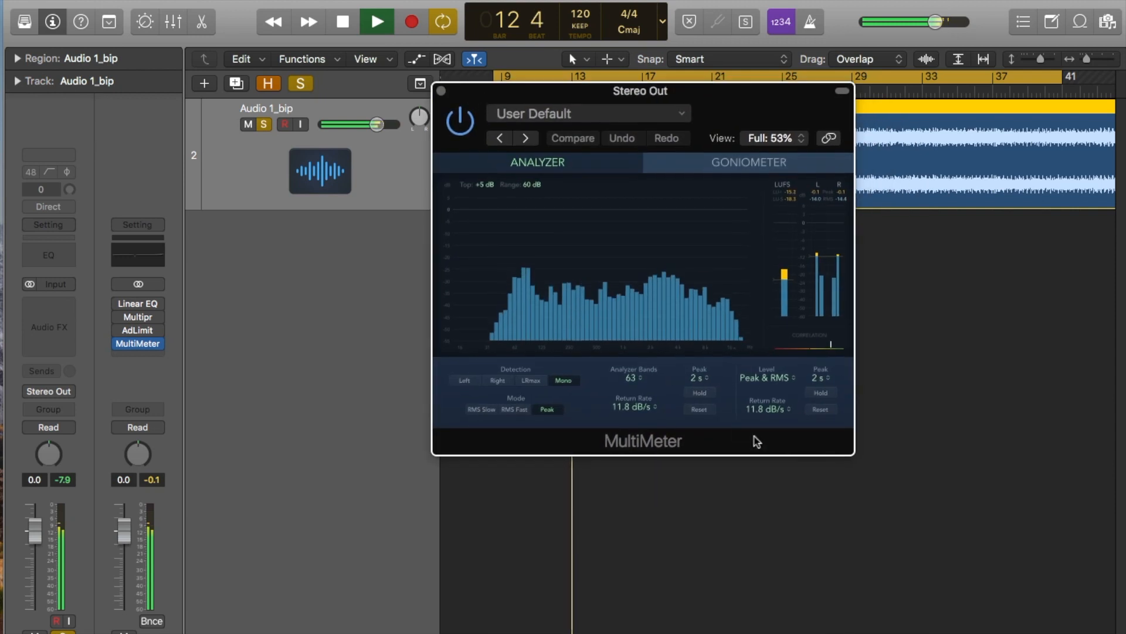
{"action": "left_click_drag", "start_coordinate": [886, 482], "coordinate": [966, 540]}
{"action": "left_click_drag", "start_coordinate": [818, 102], "coordinate": [921, 112]}
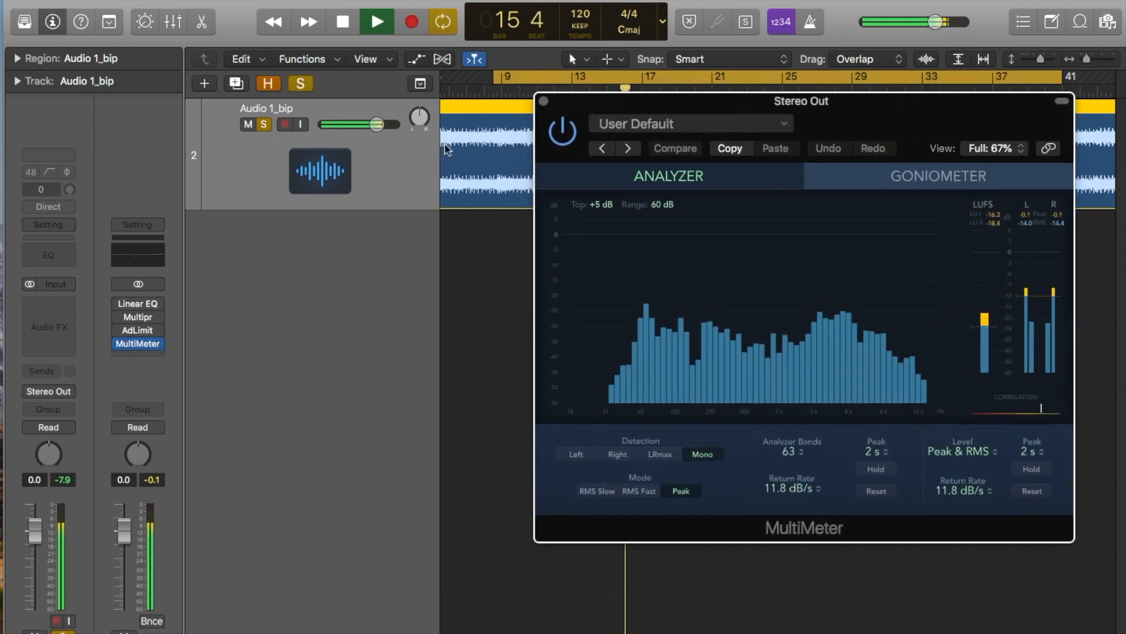
{"action": "left_click", "coordinate": [348, 21]}
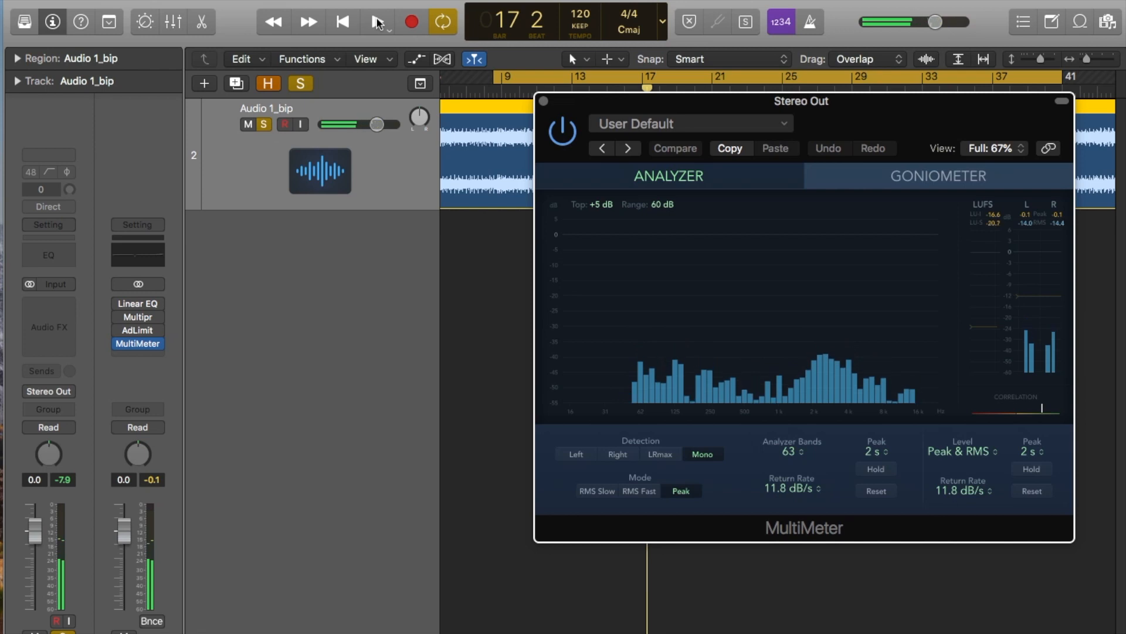
{"action": "left_click", "coordinate": [377, 22]}
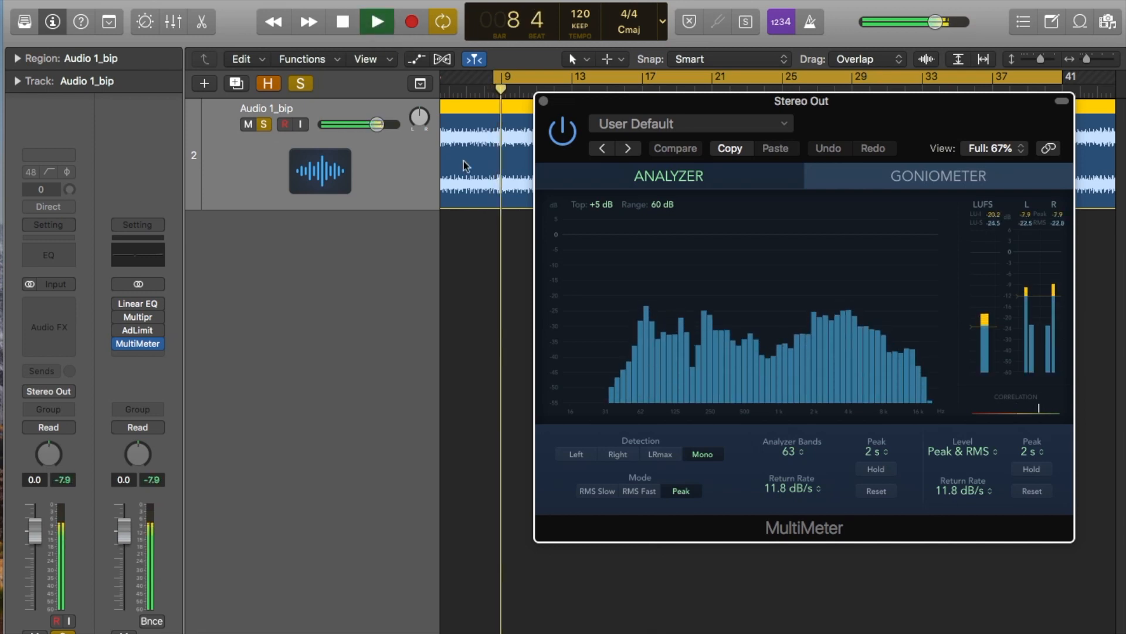
Re-enable the Linear EQ, Multipressor and Adaptive Limiter one after another to hear each one's effect on the mix
{"action": "left_click", "coordinate": [119, 305]}
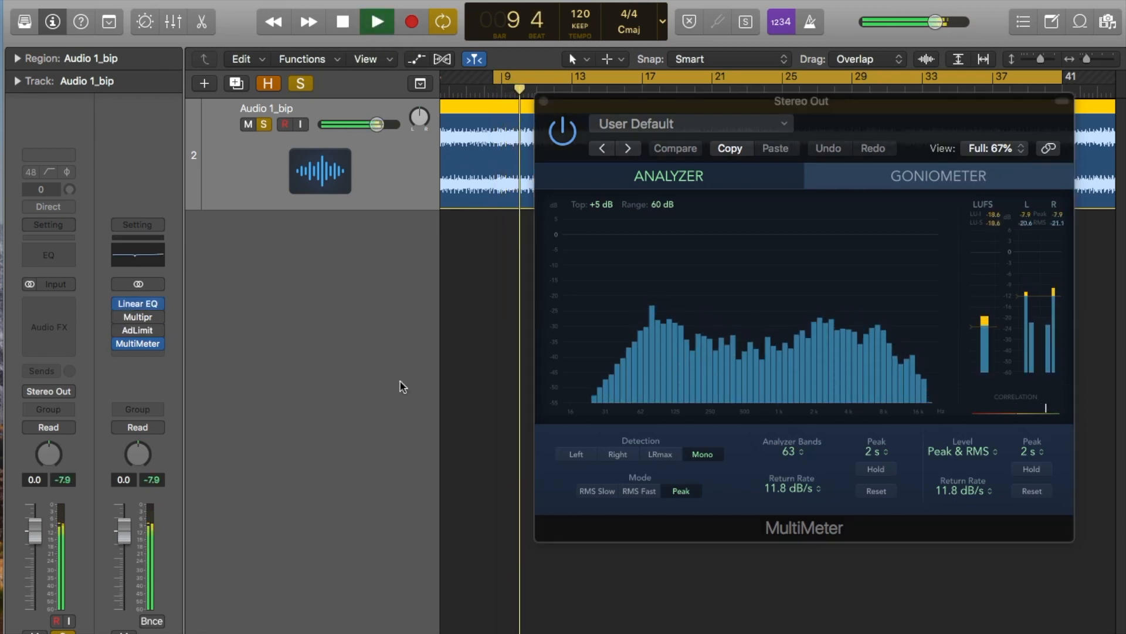
{"action": "left_click", "coordinate": [119, 317]}
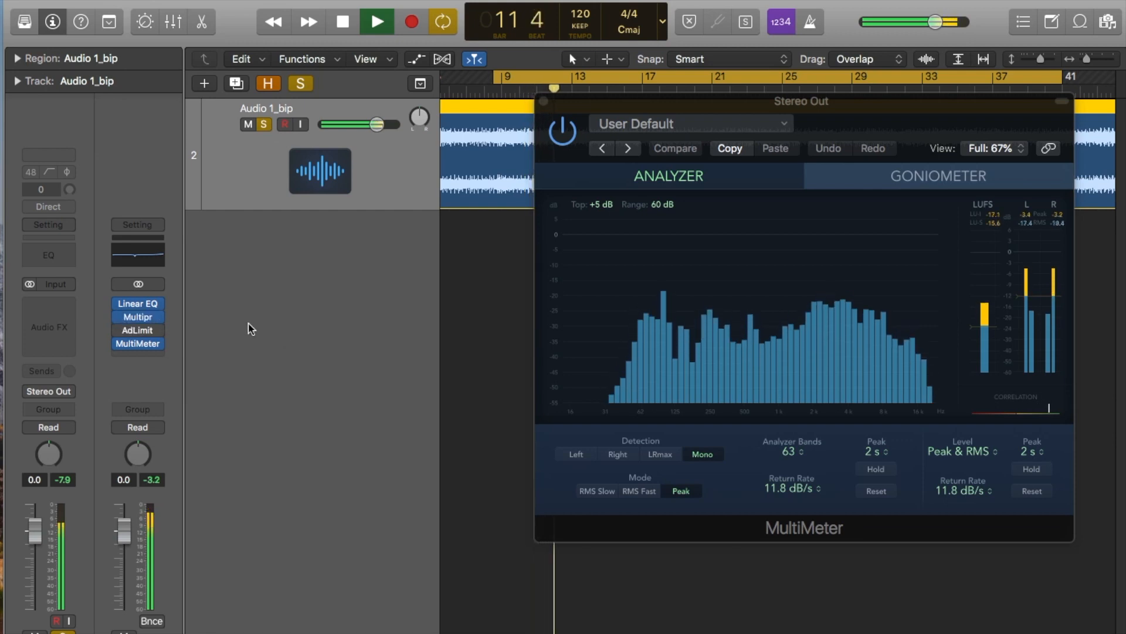
{"action": "left_click", "coordinate": [119, 330]}
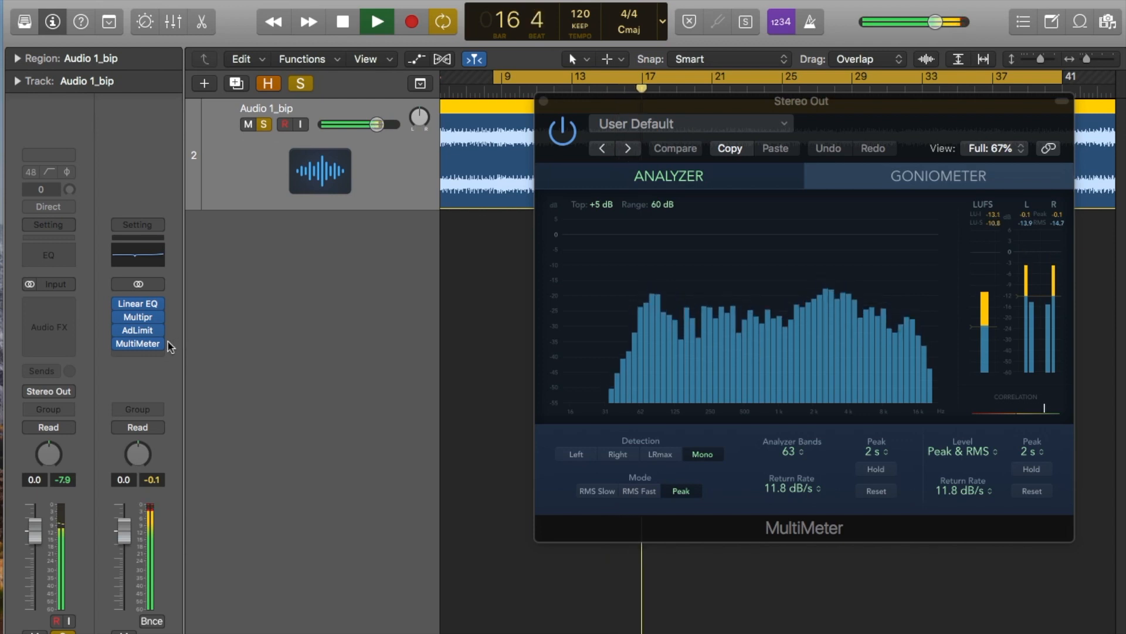
Lower the gain make-up of Multipressor band 4 to -7 dB and close the plug-in window
{"action": "left_click", "coordinate": [144, 320]}
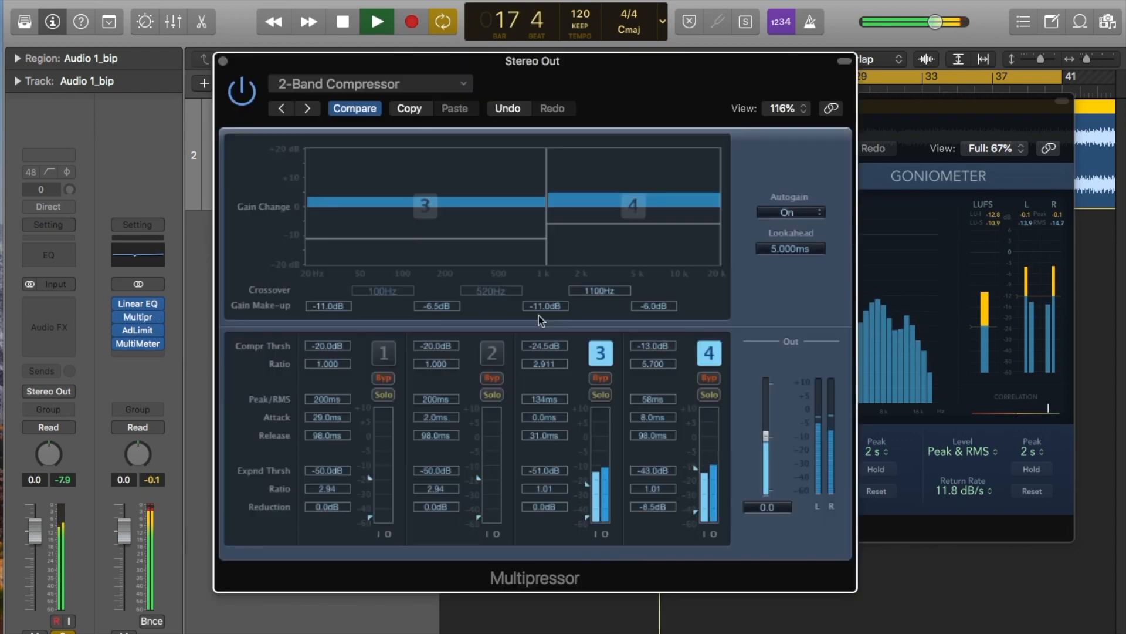
{"action": "scroll", "coordinate": [662, 310], "scroll_direction": "down", "scroll_amount": 1}
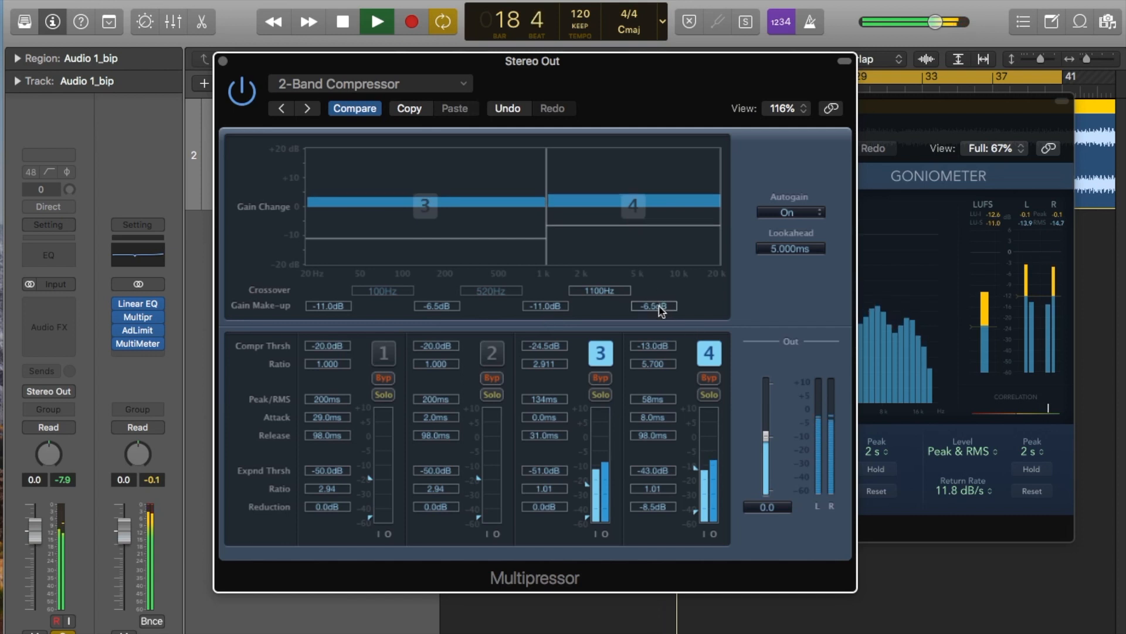
{"action": "scroll", "coordinate": [662, 310], "scroll_direction": "down", "scroll_amount": 1}
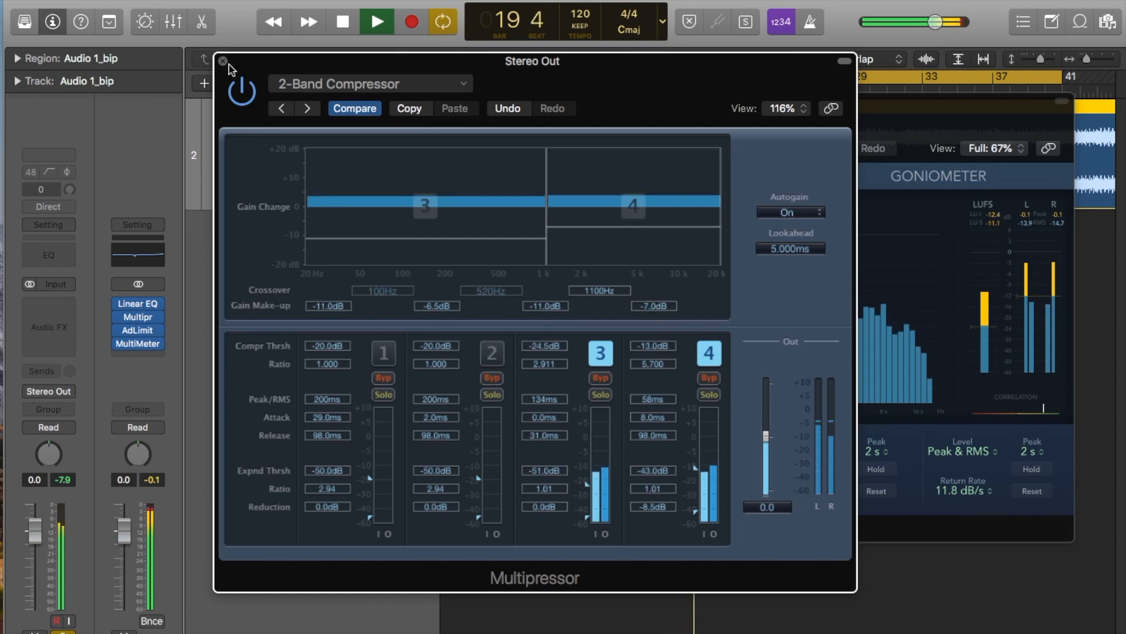
{"action": "left_click", "coordinate": [223, 62]}
Compare the playing mix with the Linear EQ, Multipressor and Adaptive Limiter all bypassed and re-enabled
{"action": "mouse_move", "coordinate": [120, 323]}
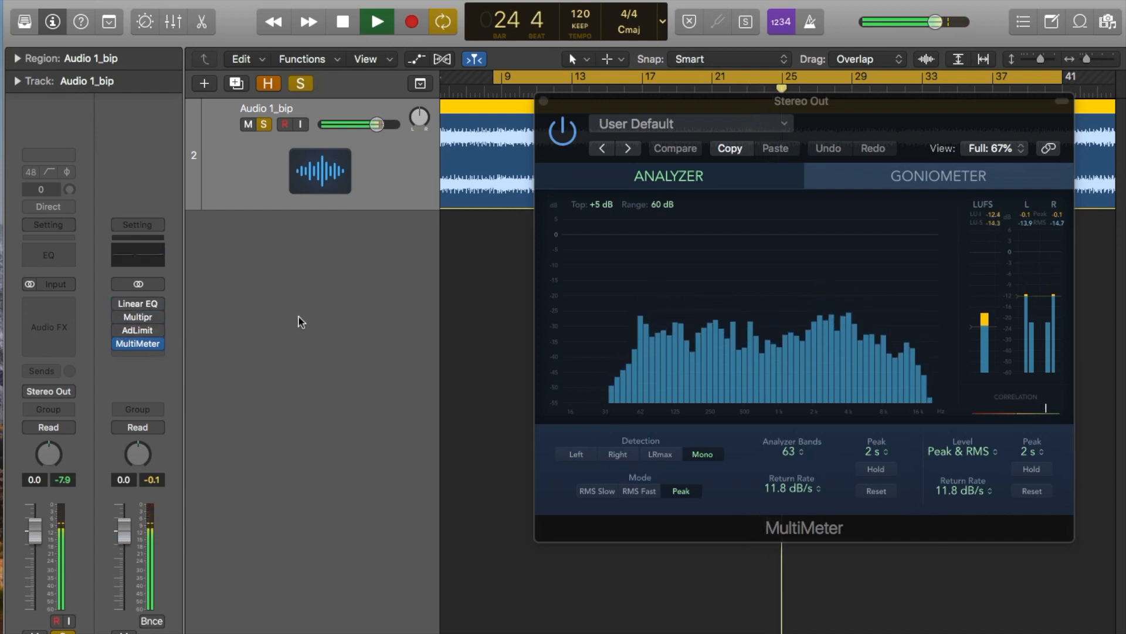
{"action": "left_click", "coordinate": [119, 304]}
{"action": "left_click", "coordinate": [119, 317]}
{"action": "left_click", "coordinate": [119, 331]}
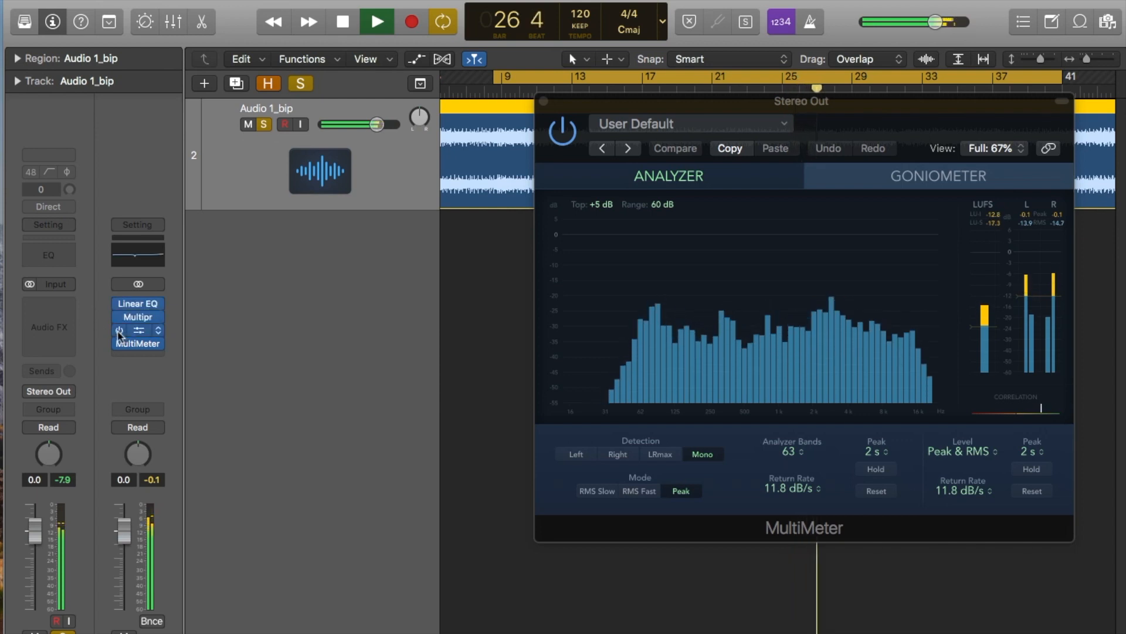